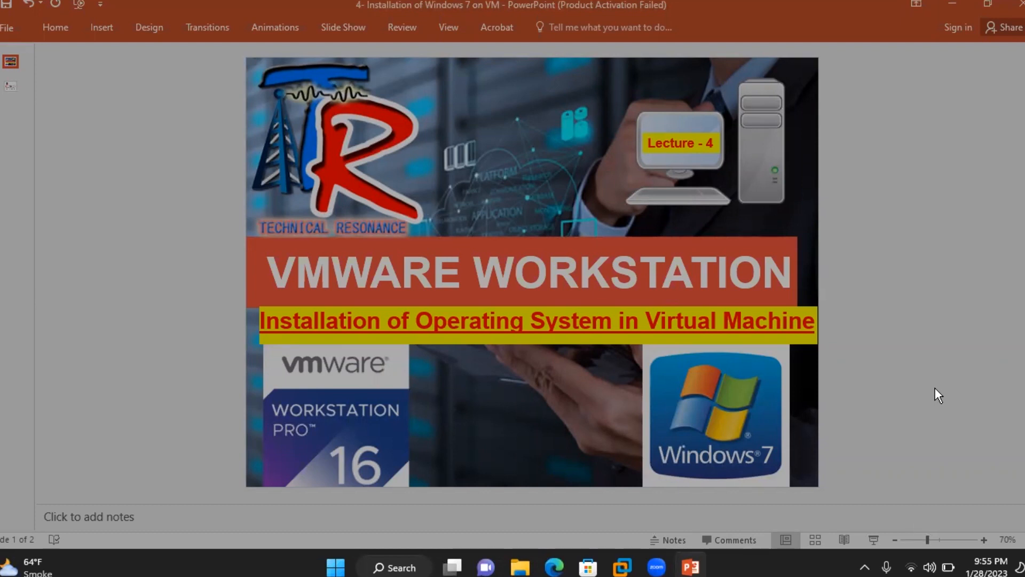
# Step: Switch to the Client7 virtual machine in VMware Workstation and open its CD/DVD (SATA) device settings
pyautogui.moveTo(621, 569)
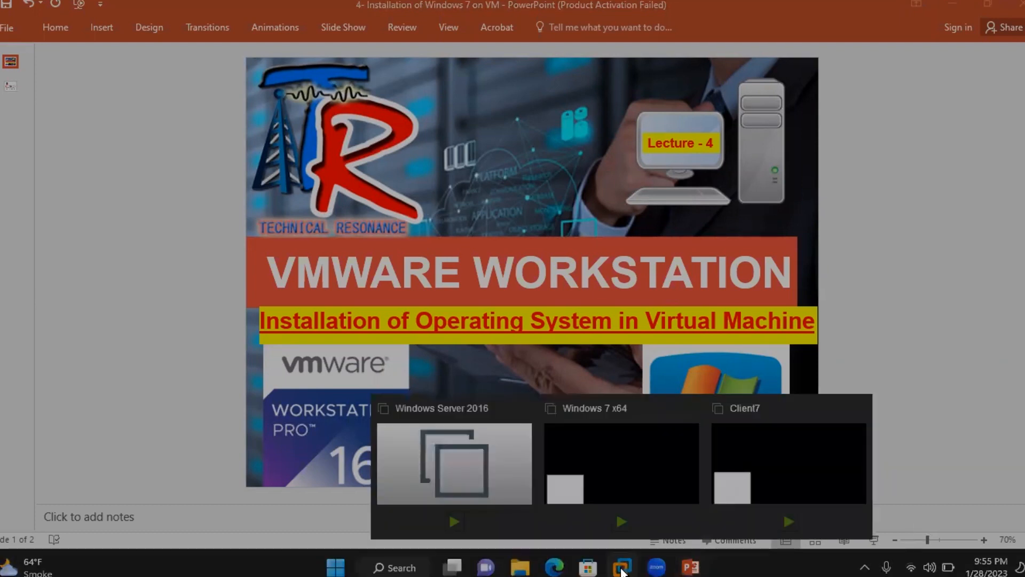
pyautogui.click(772, 469)
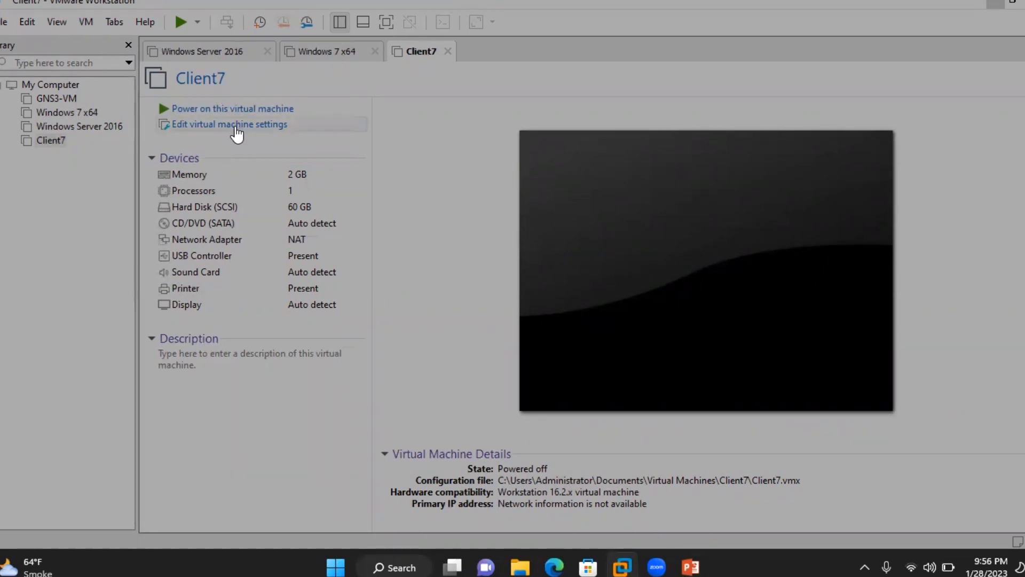
pyautogui.click(190, 133)
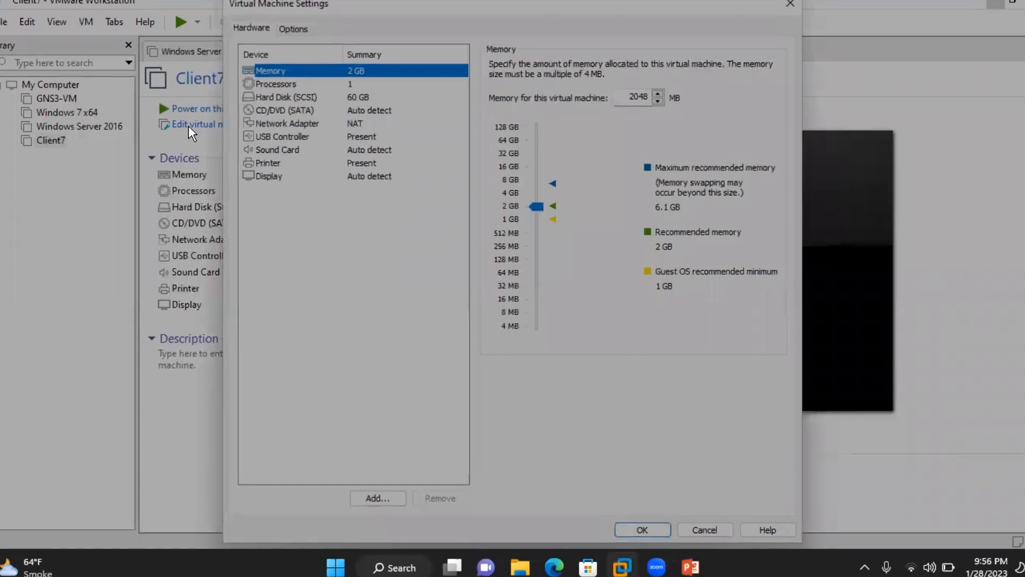
pyautogui.click(277, 109)
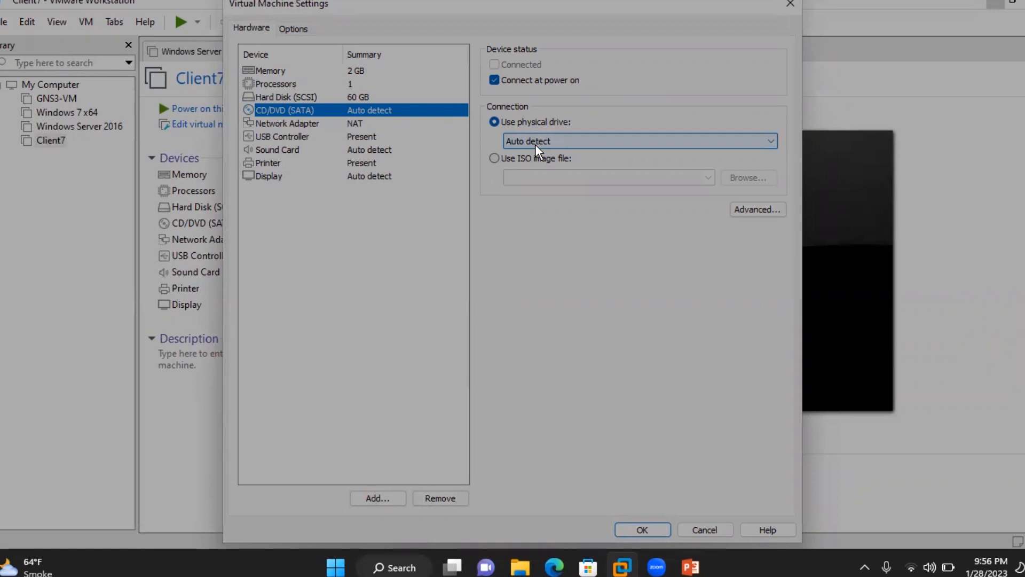
# Step: Connect the CD/DVD drive to the windows_7-8.1-10 ISO image in D:\Softwares\OS Images and apply the settings
pyautogui.click(494, 158)
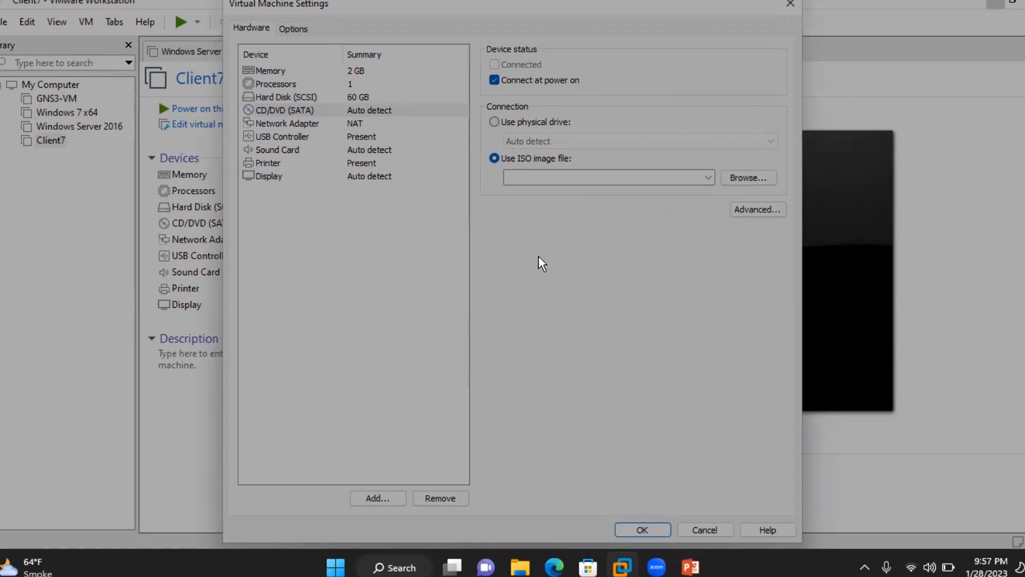
pyautogui.click(572, 122)
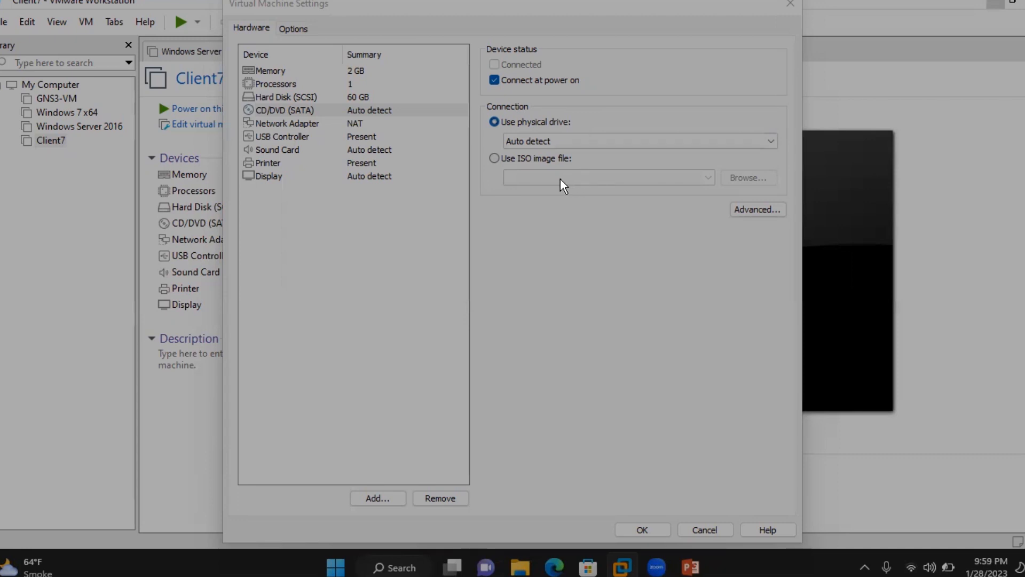
pyautogui.click(493, 158)
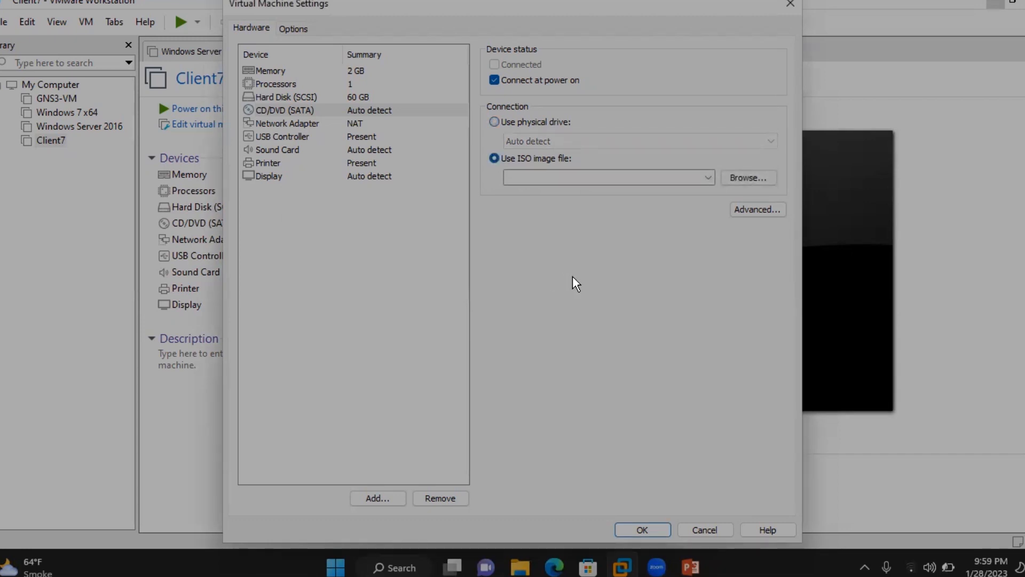
pyautogui.click(734, 179)
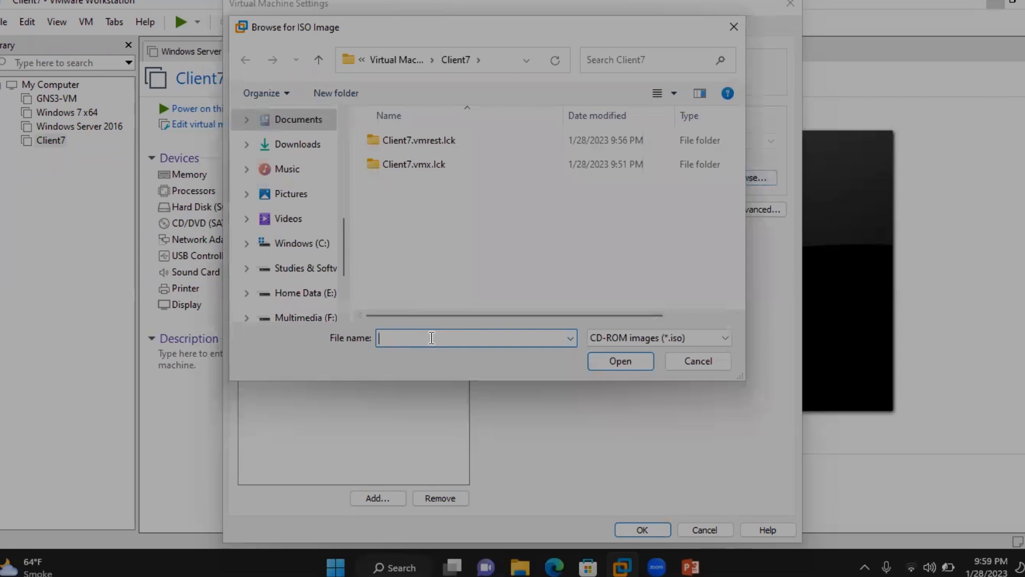
pyautogui.hotkey('ctrl', 'v')
pyautogui.press('Return')
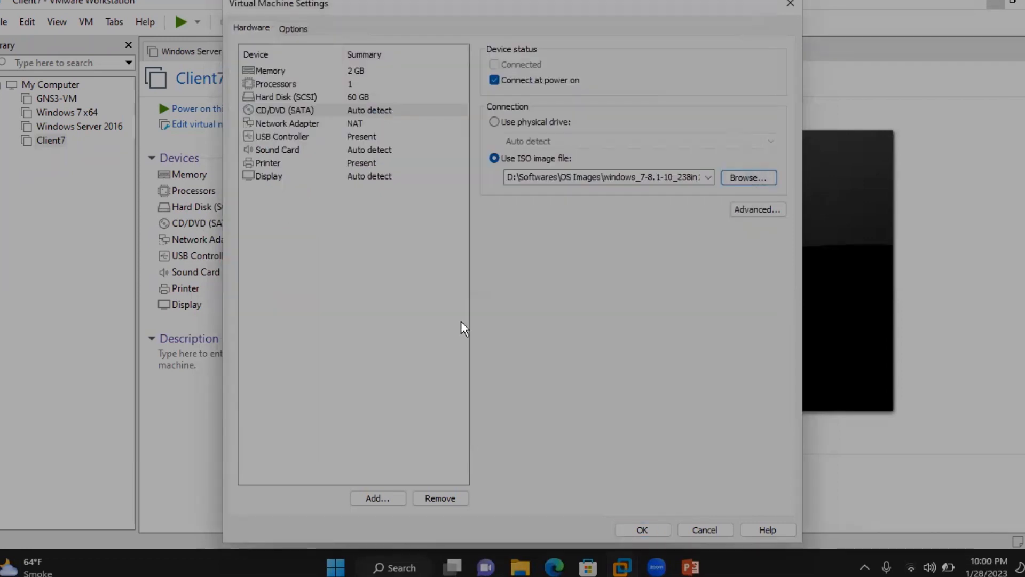
pyautogui.click(641, 528)
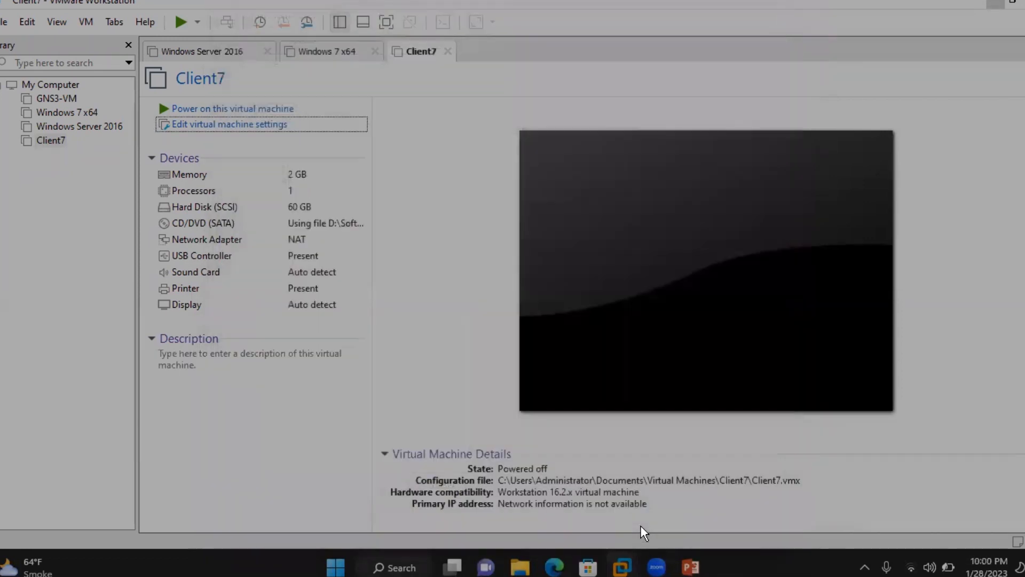
# Step: Power on the Client7 virtual machine and boot the Windows Setup [x86] entry
pyautogui.click(203, 109)
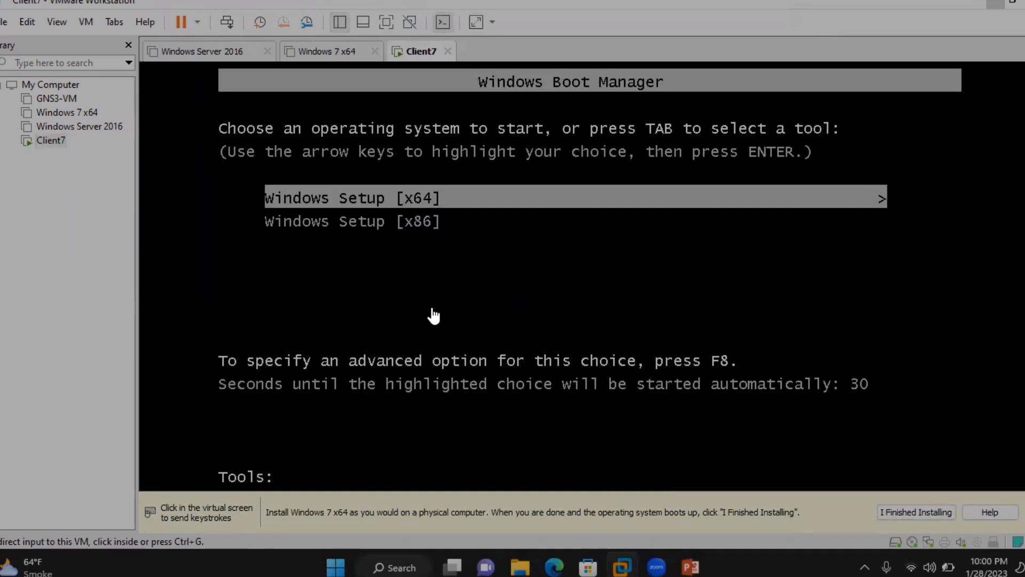
pyautogui.click(457, 300)
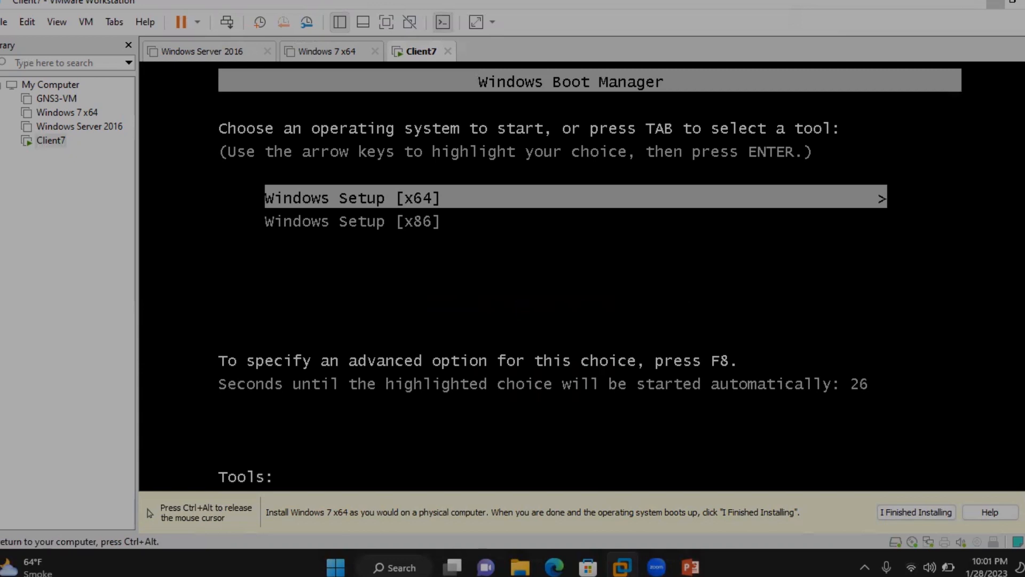
pyautogui.press('Down')
pyautogui.press('Up')
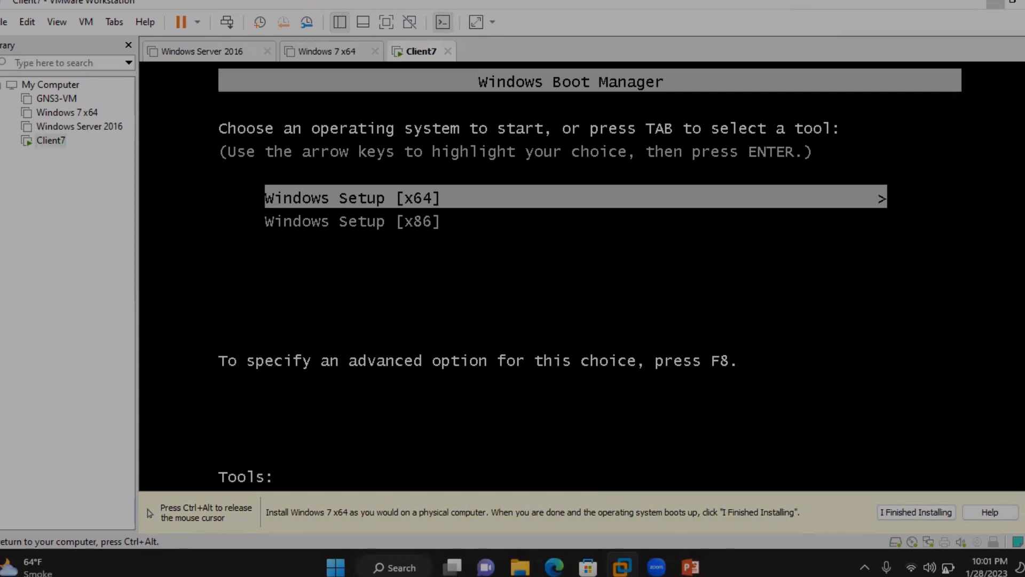
pyautogui.press('Down')
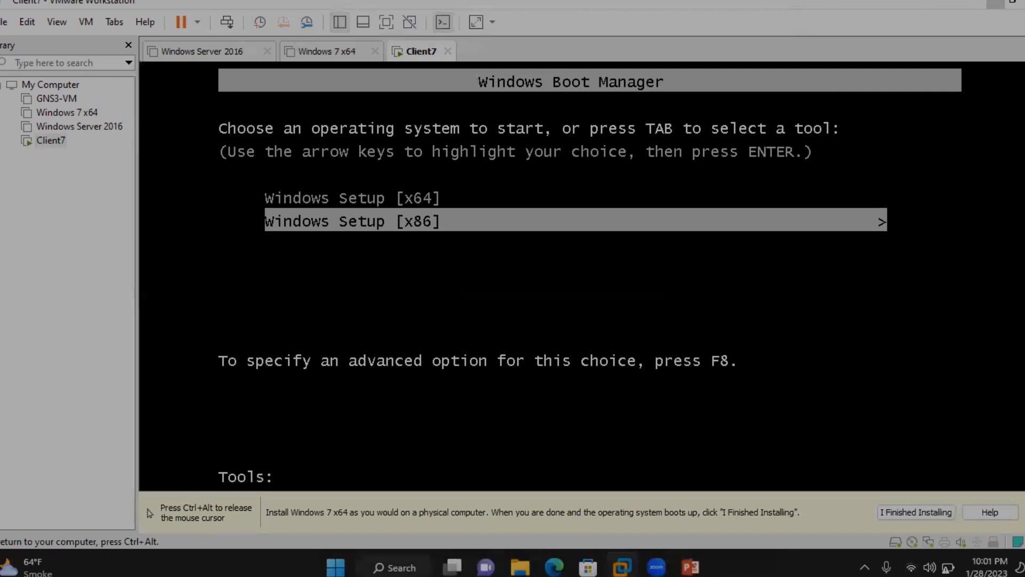
pyautogui.press('Return')
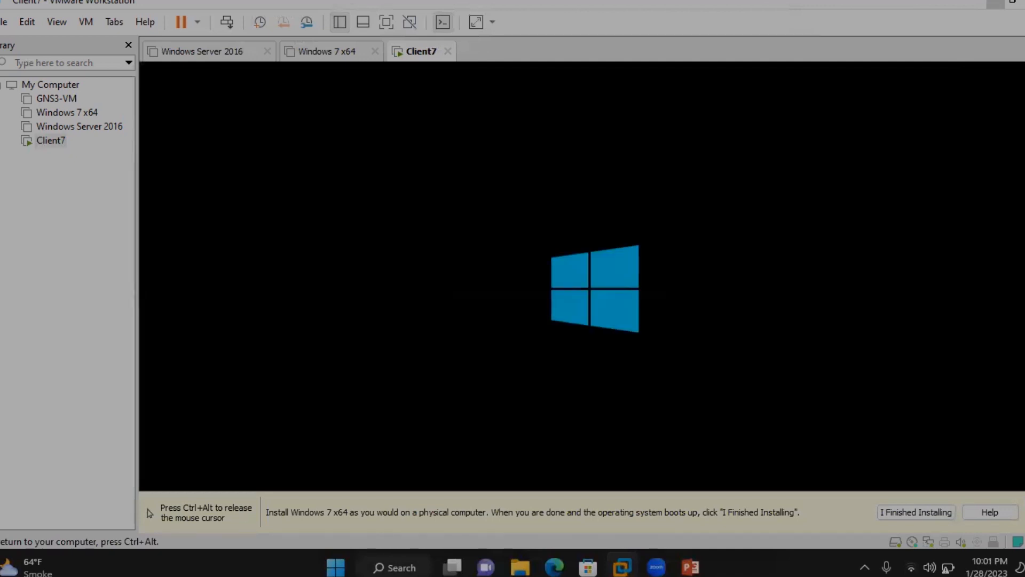
# Step: Display the booting virtual machine in full screen and restore the windowed view
pyautogui.hotkey('ctrl', 'alt')
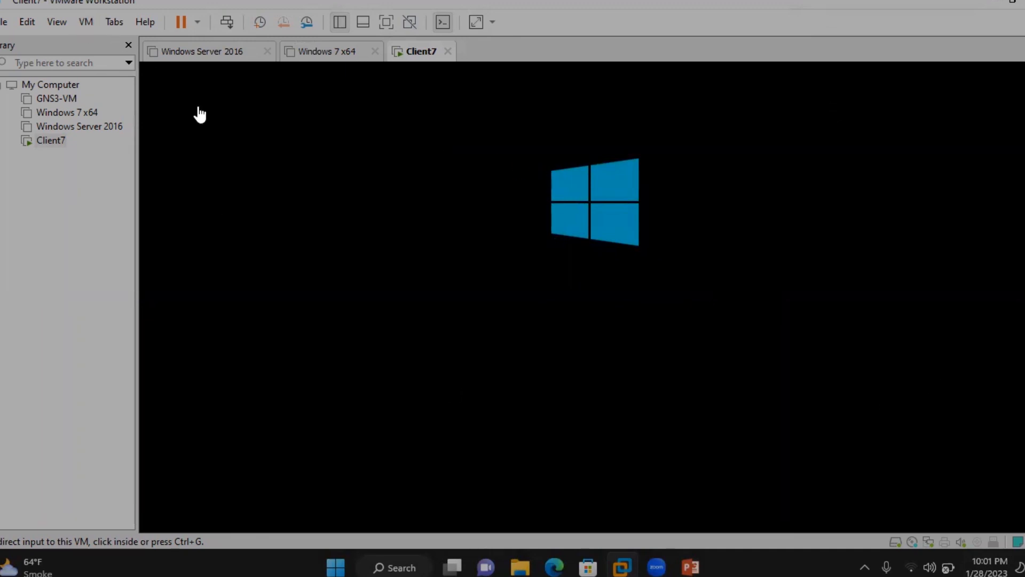
pyautogui.click(87, 22)
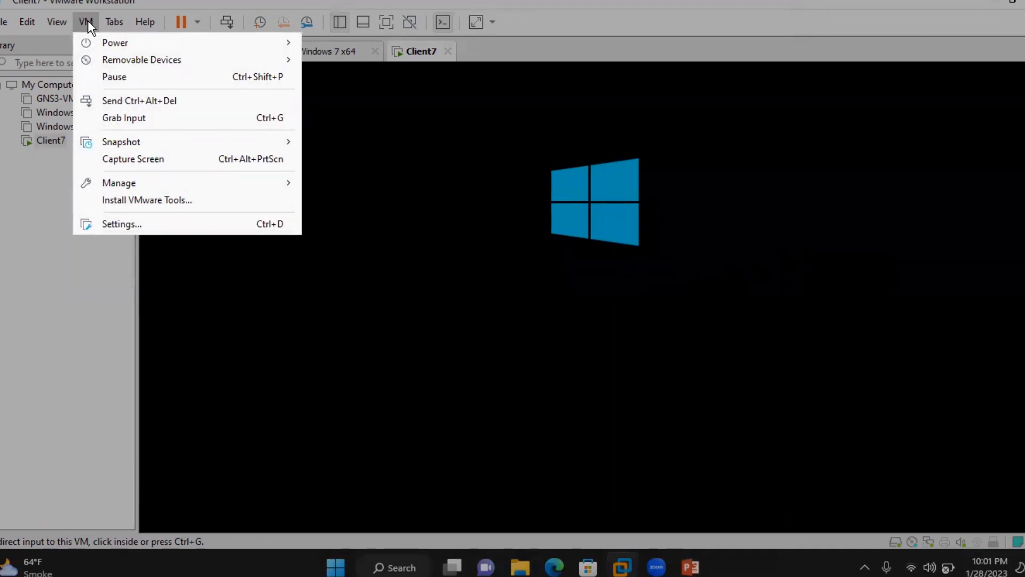
pyautogui.moveTo(59, 23)
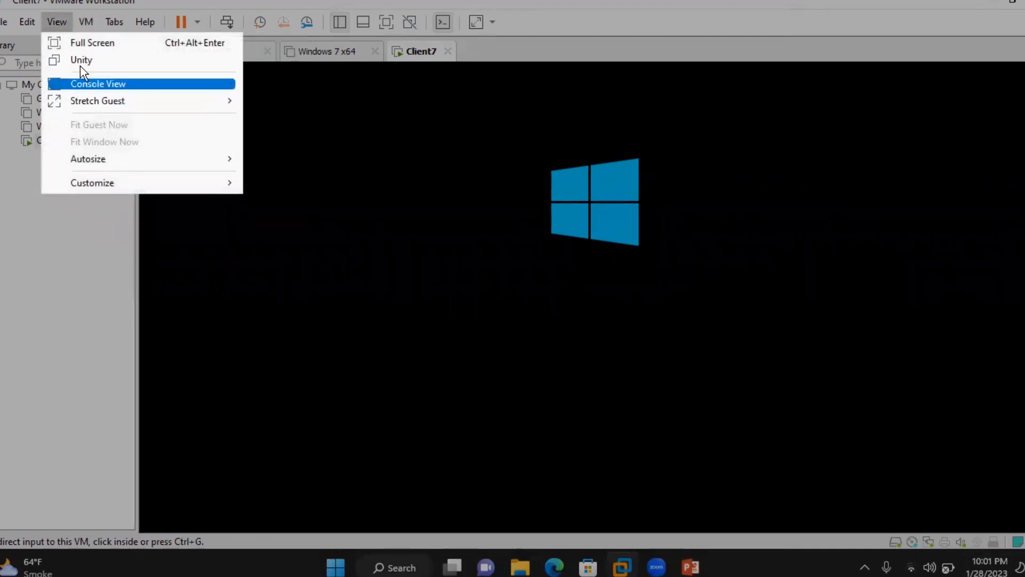
pyautogui.click(86, 45)
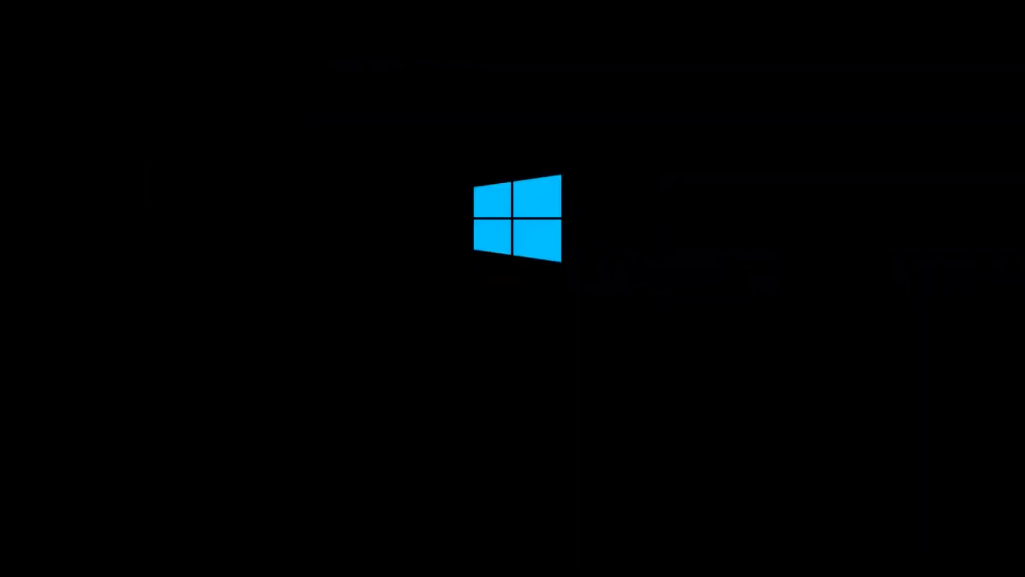
pyautogui.hotkey('ctrl', 'alt')
pyautogui.moveTo(653, 1)
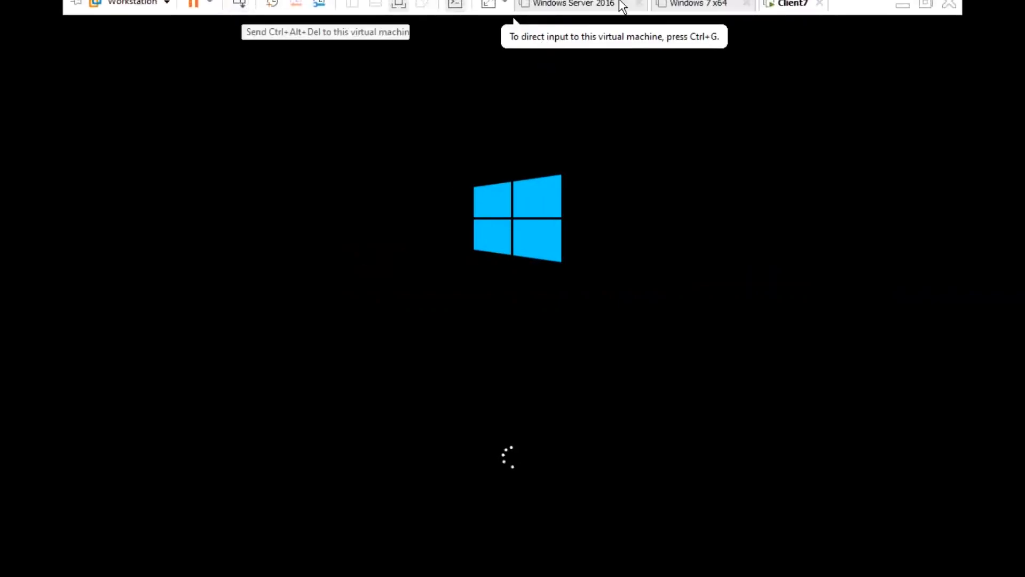
pyautogui.click(926, 4)
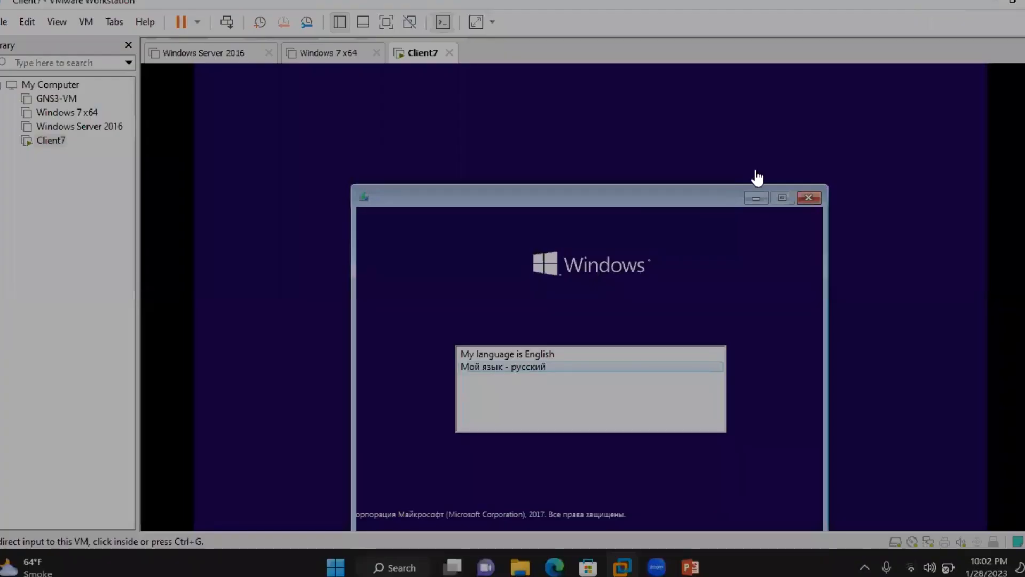
# Step: Show the virtual machine in full screen and start the Windows installation in English with the default United States regional settings
pyautogui.click(948, 192)
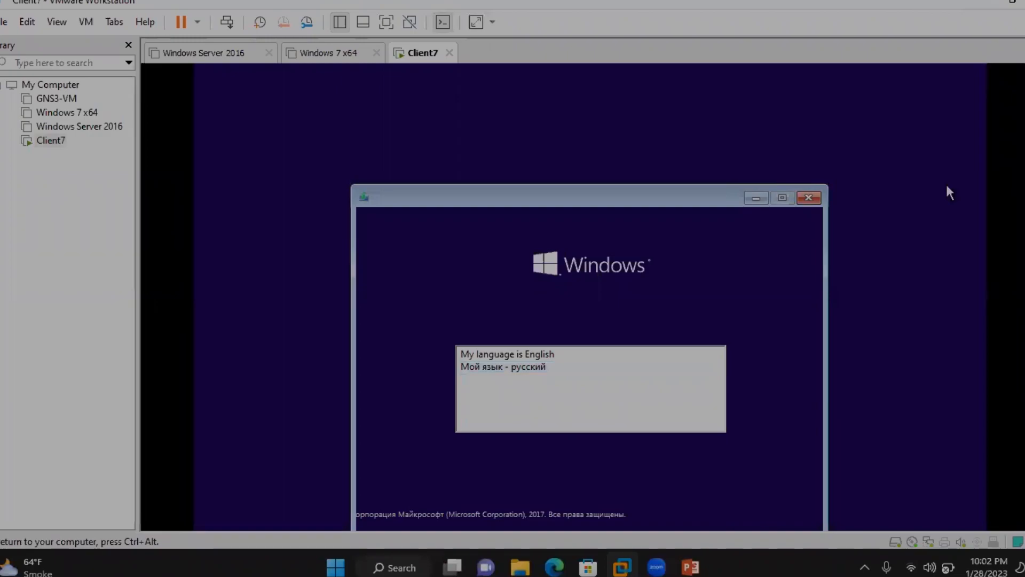
pyautogui.hotkey('ctrl', 'alt', 'Return')
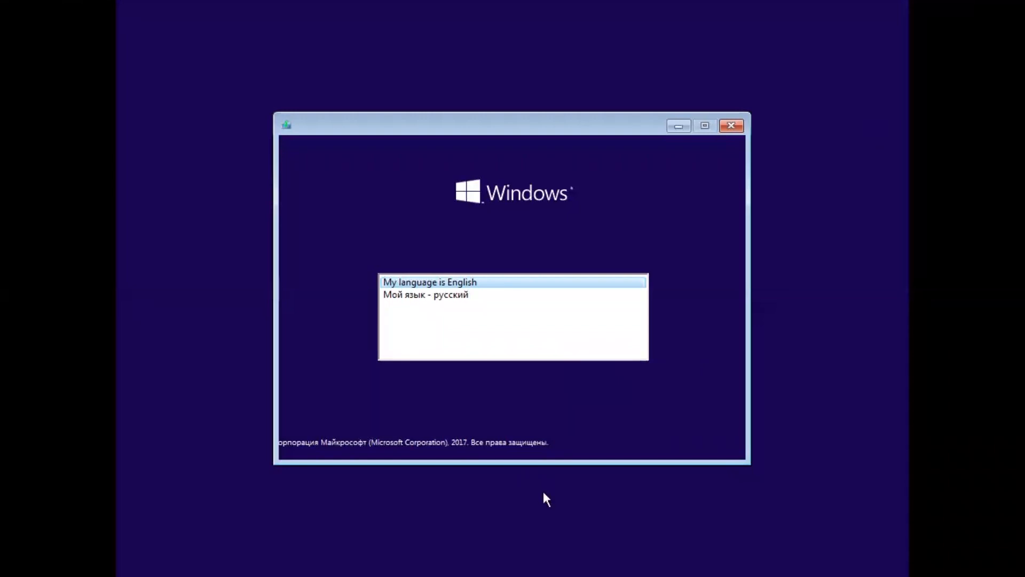
pyautogui.click(453, 283)
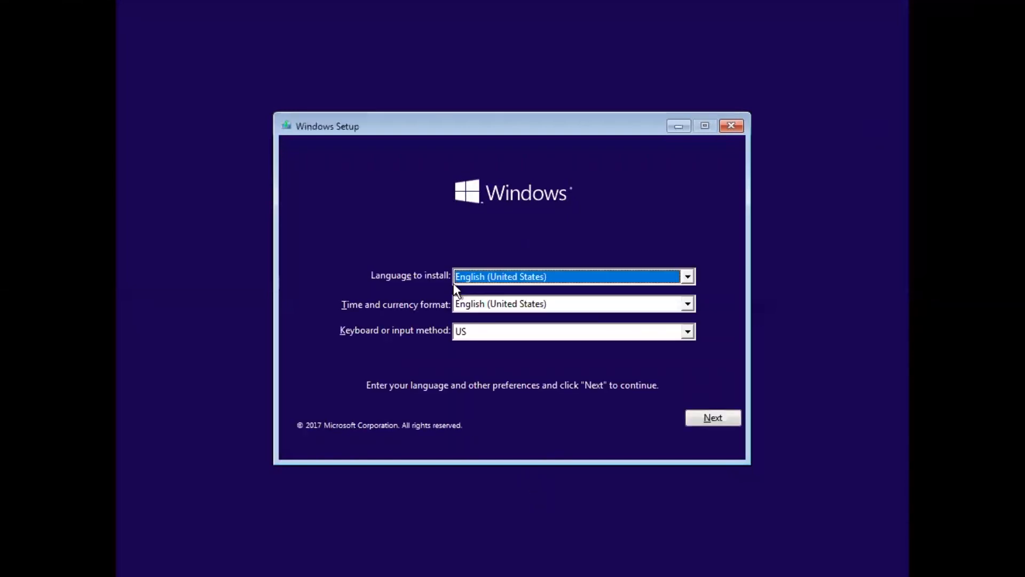
pyautogui.click(715, 411)
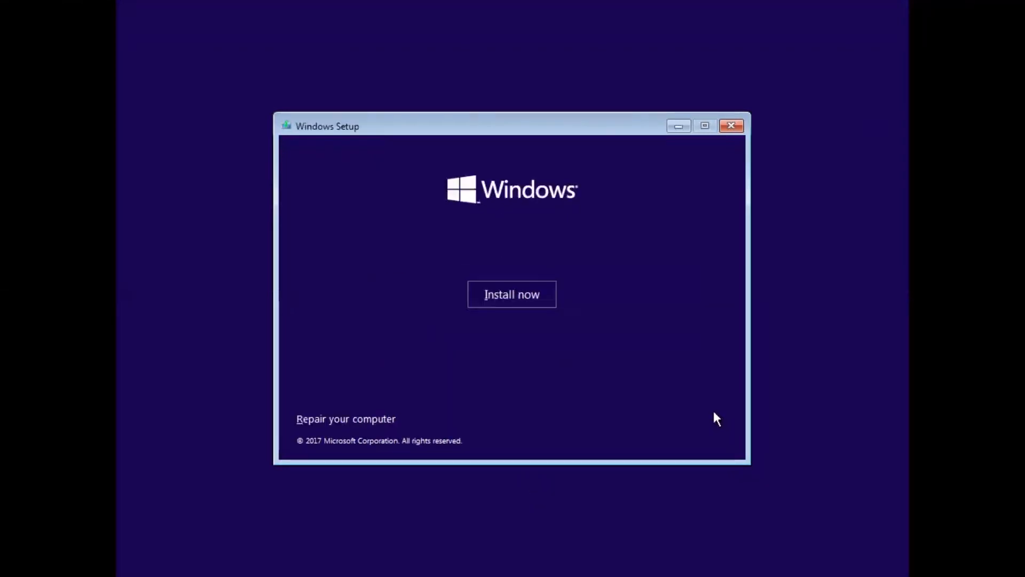
pyautogui.click(511, 304)
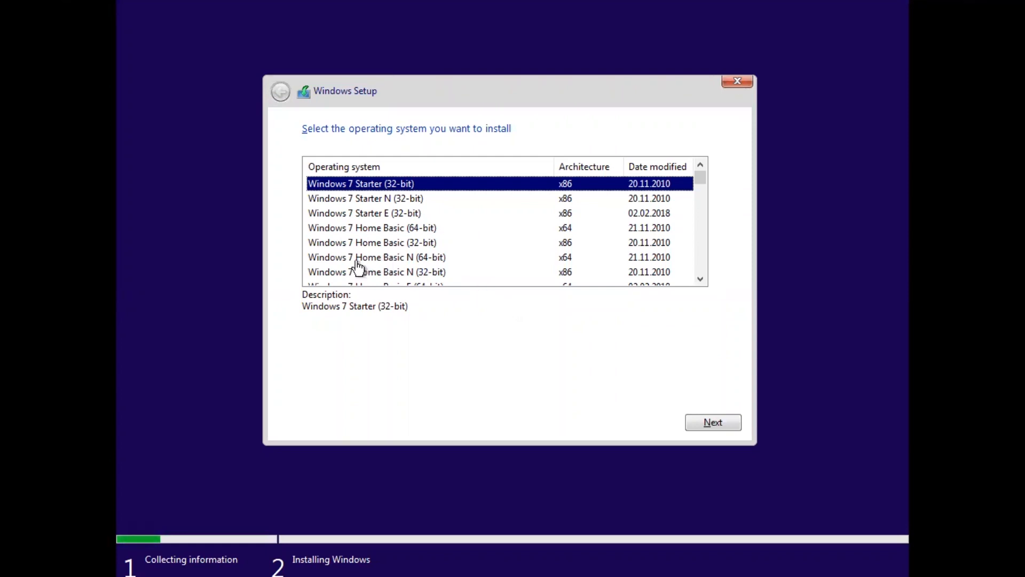
# Step: Choose Windows 7 Professional (Retail) (32-bit) as the operating system to install
pyautogui.scroll(-7, 362, 267)
pyautogui.scroll(-12, 362, 267)
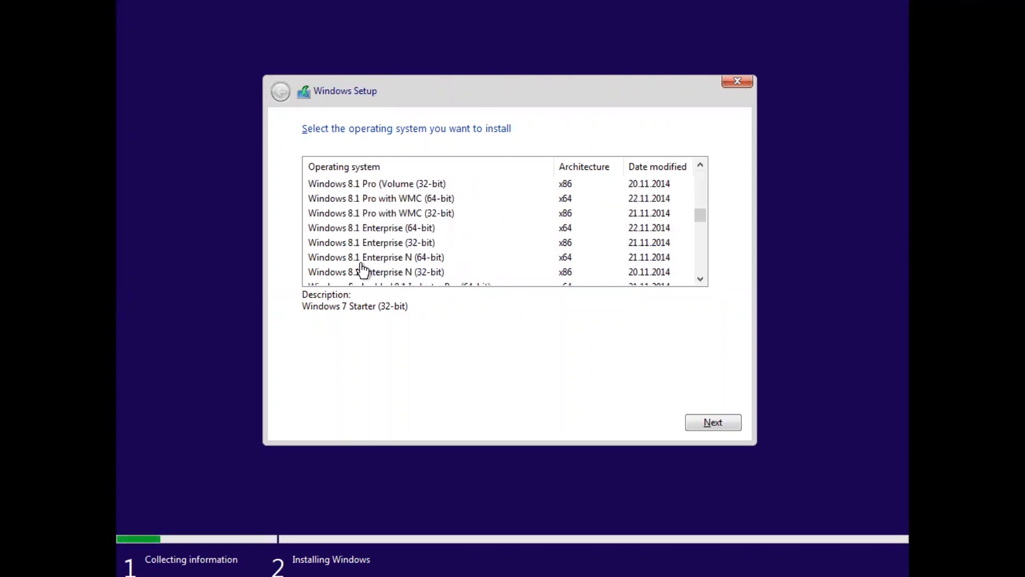
pyautogui.scroll(-12, 362, 266)
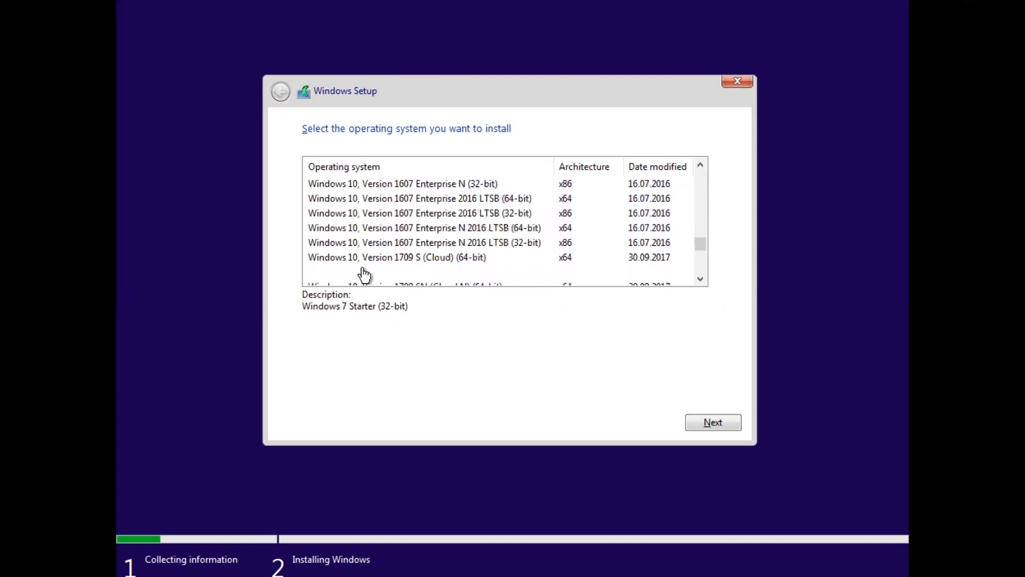
pyautogui.scroll(-5, 390, 262)
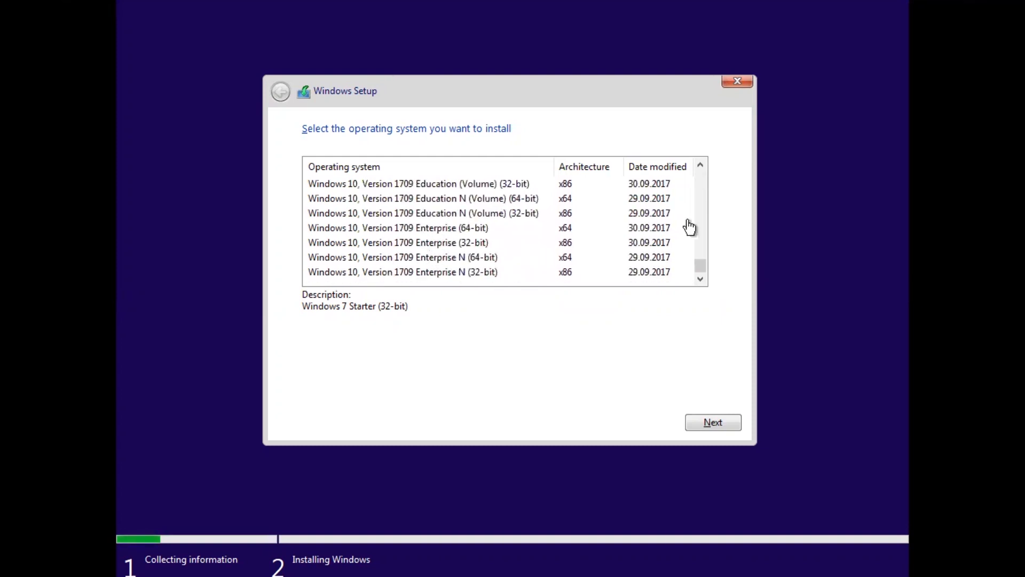
pyautogui.moveTo(702, 262); pyautogui.dragTo(703, 189)
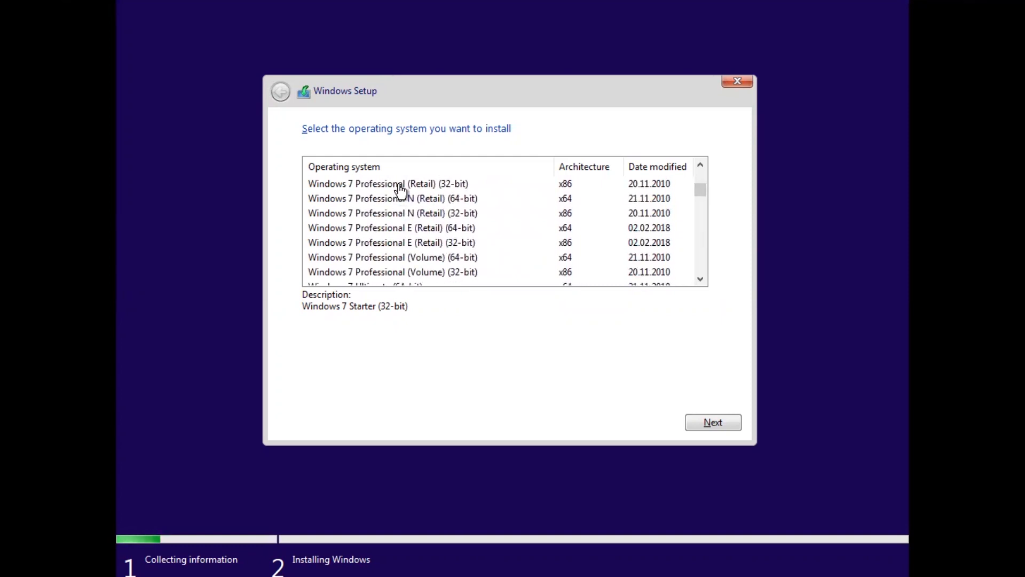
pyautogui.scroll(1, 400, 191)
pyautogui.click(400, 216)
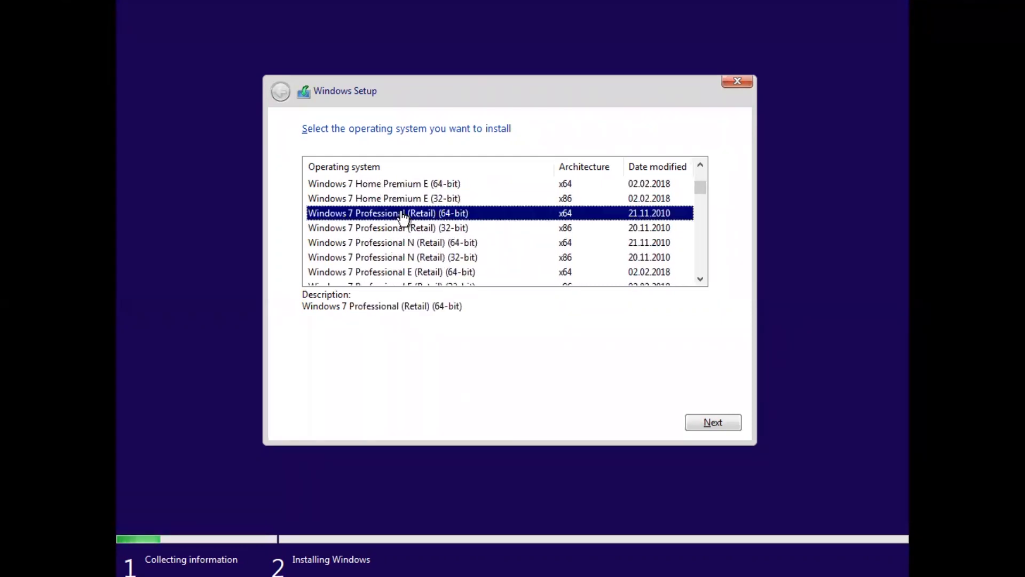
pyautogui.click(450, 227)
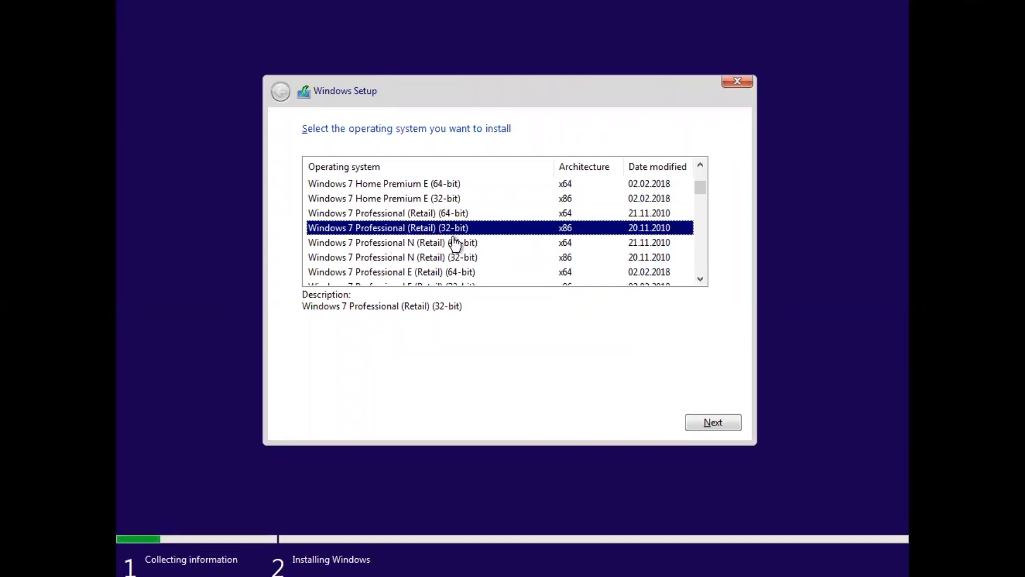
pyautogui.scroll(-1, 453, 238)
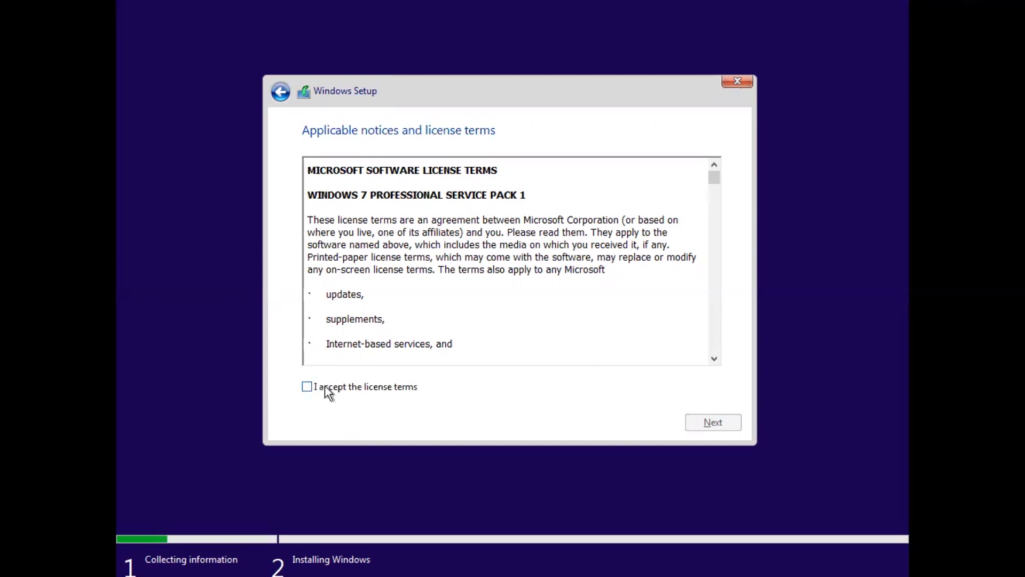
# Step: Accept the license terms and continue to the choice of installation type
pyautogui.click(325, 386)
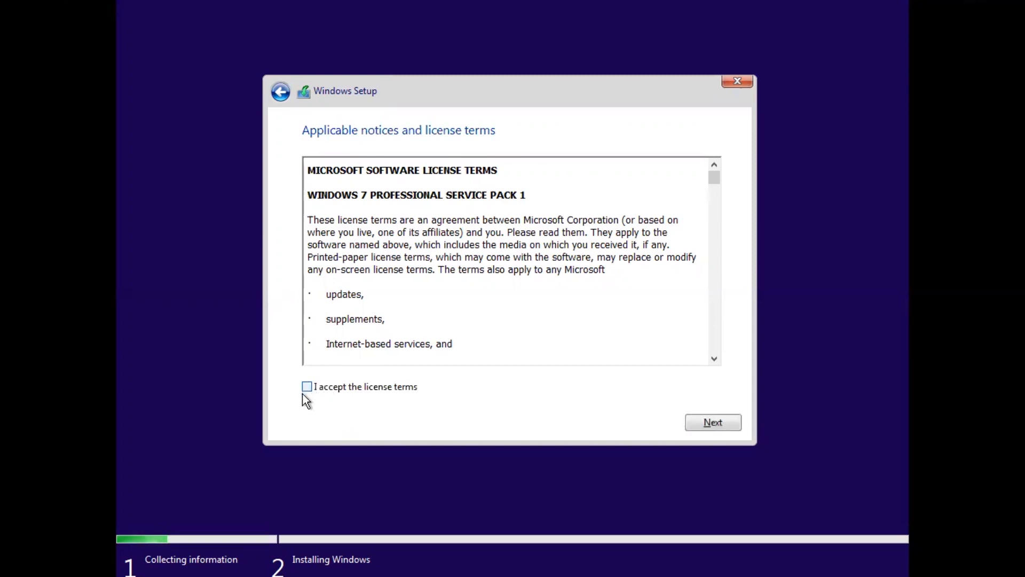
pyautogui.click(315, 389)
pyautogui.click(713, 422)
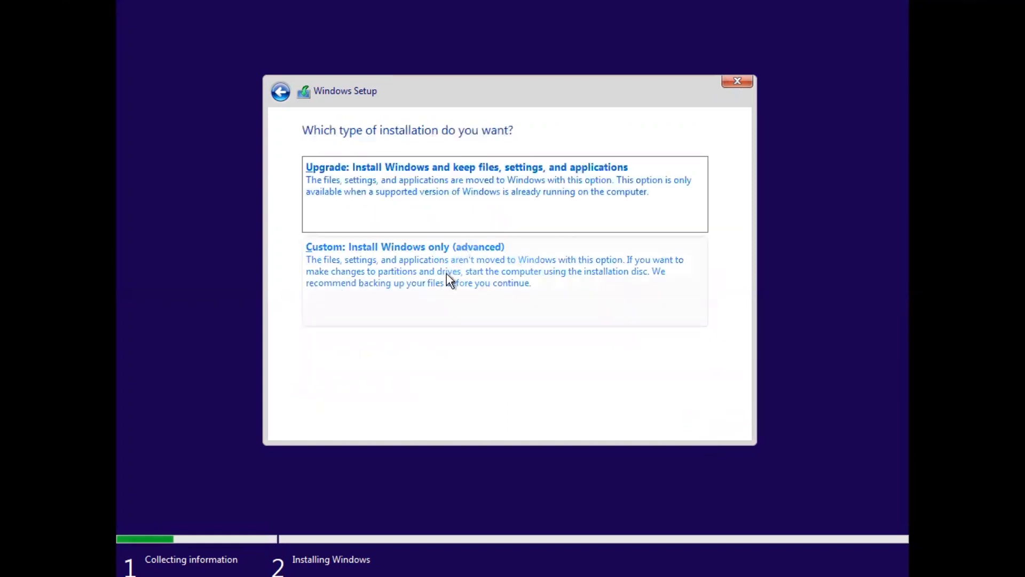
# Step: Choose the custom installation type and install Windows on the Drive 0 unallocated space without creating a partition manually
pyautogui.click(416, 264)
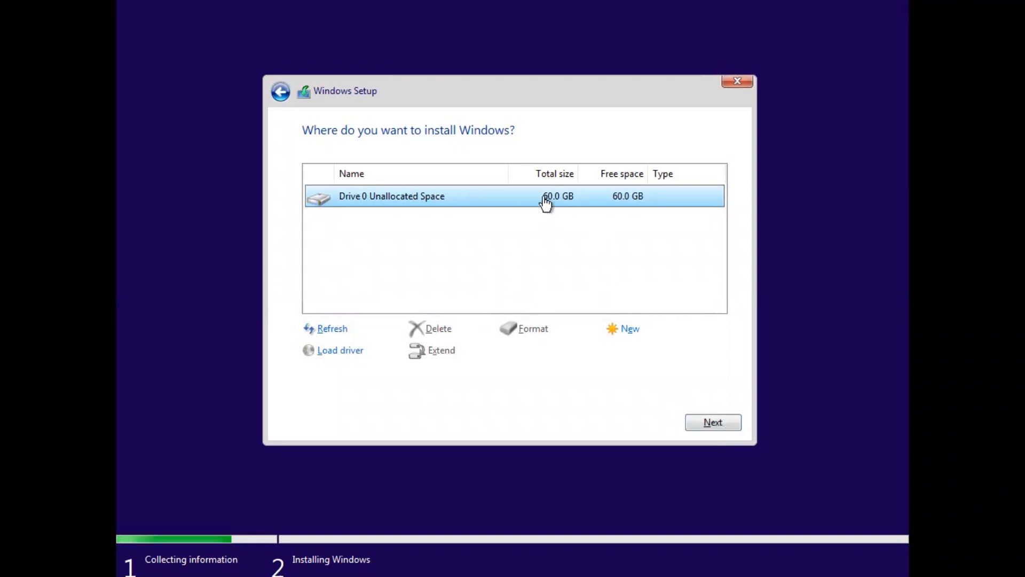
pyautogui.click(631, 330)
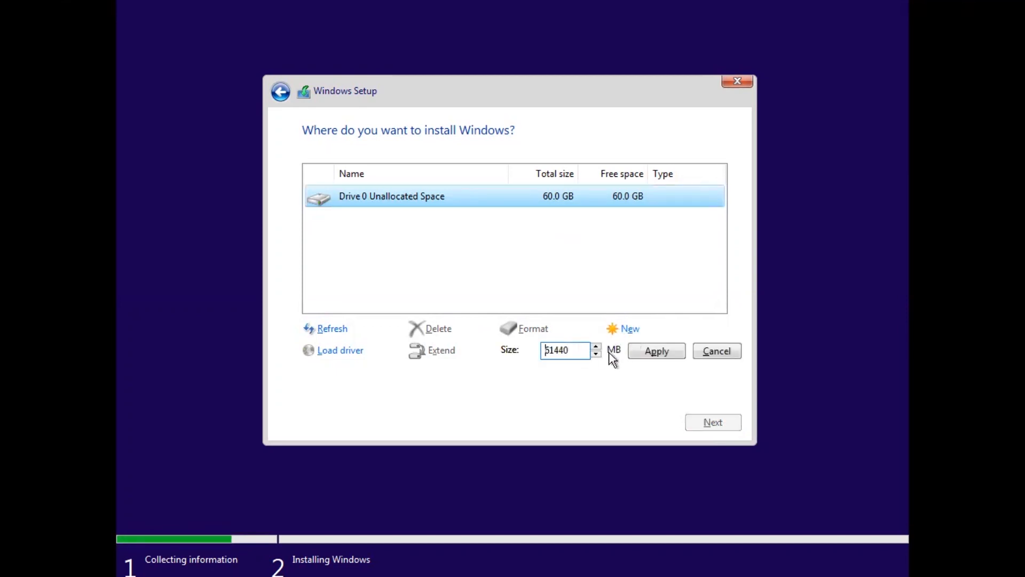
pyautogui.click(716, 351)
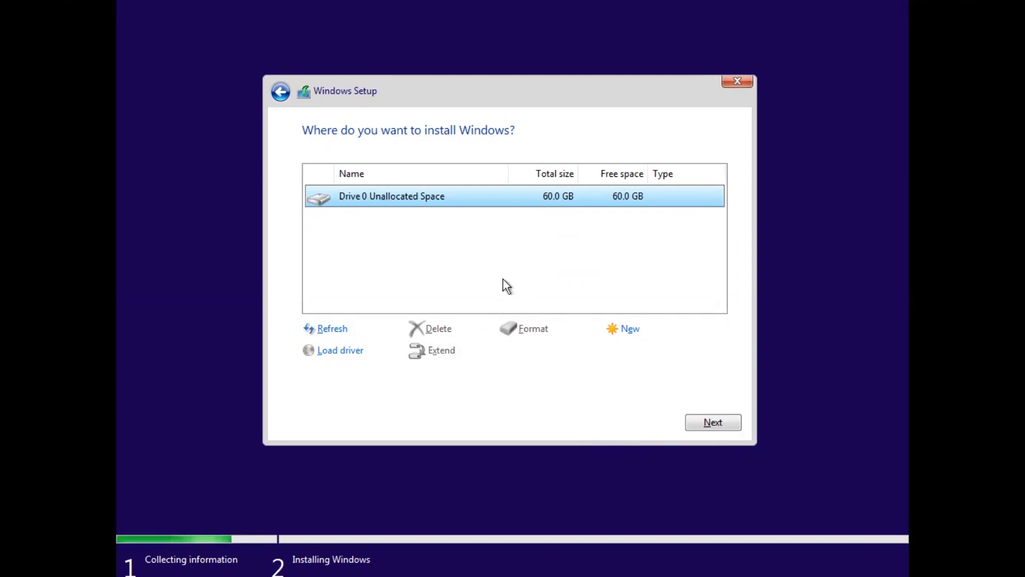
pyautogui.click(718, 424)
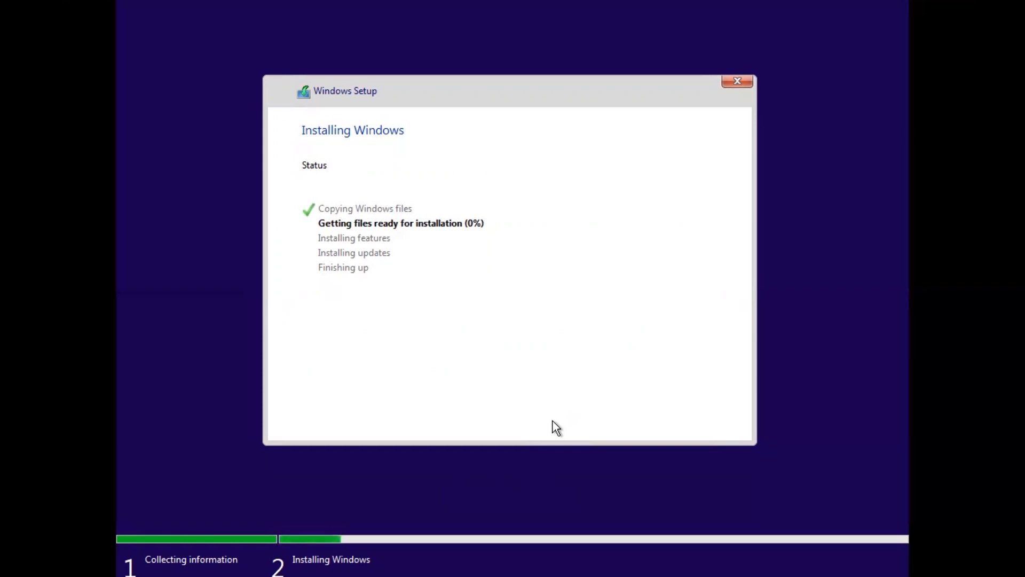
# Step: Switch to the Client7 virtual machine and display it in full screen while Windows starts
pyautogui.moveTo(587, 3)
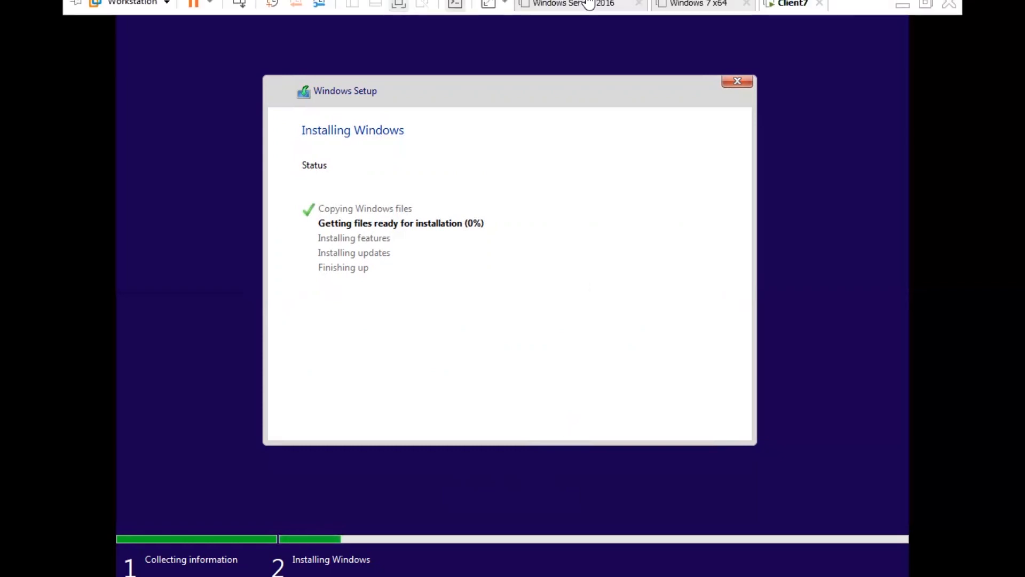
pyautogui.click(780, 3)
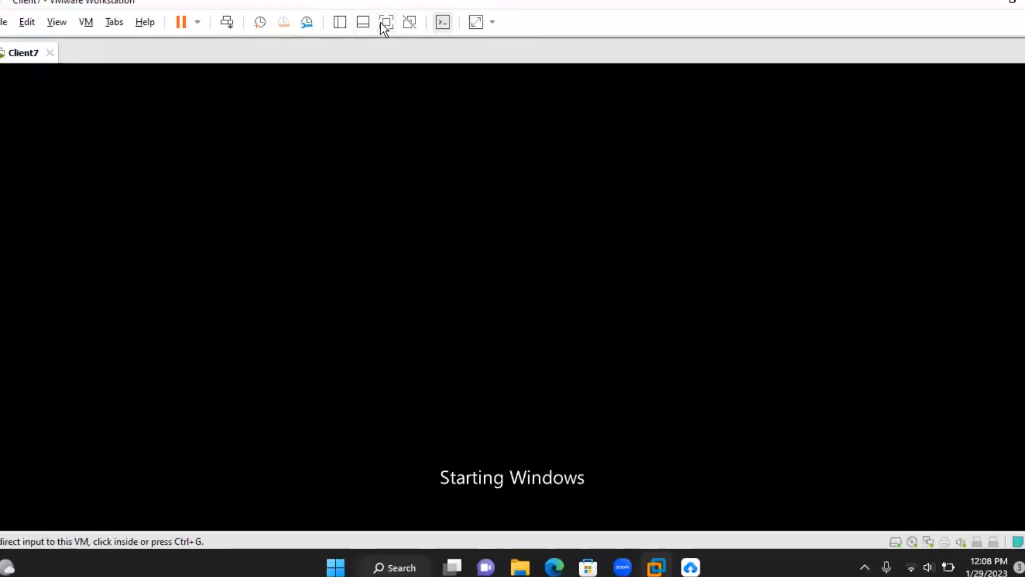
pyautogui.click(385, 21)
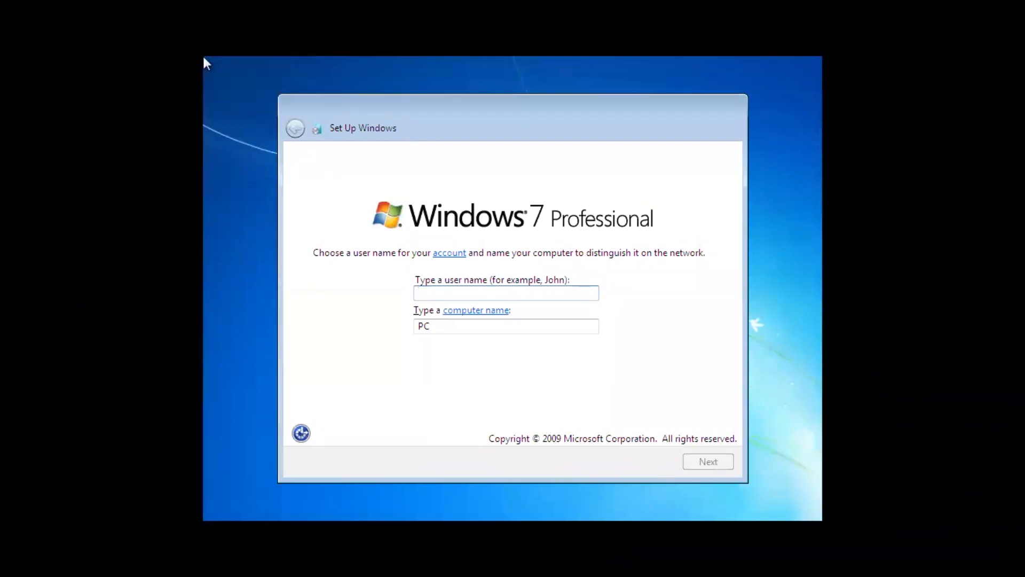
# Step: Set the Windows account's user name to Client7 and continue with the password and hint left blank
pyautogui.write('Client')
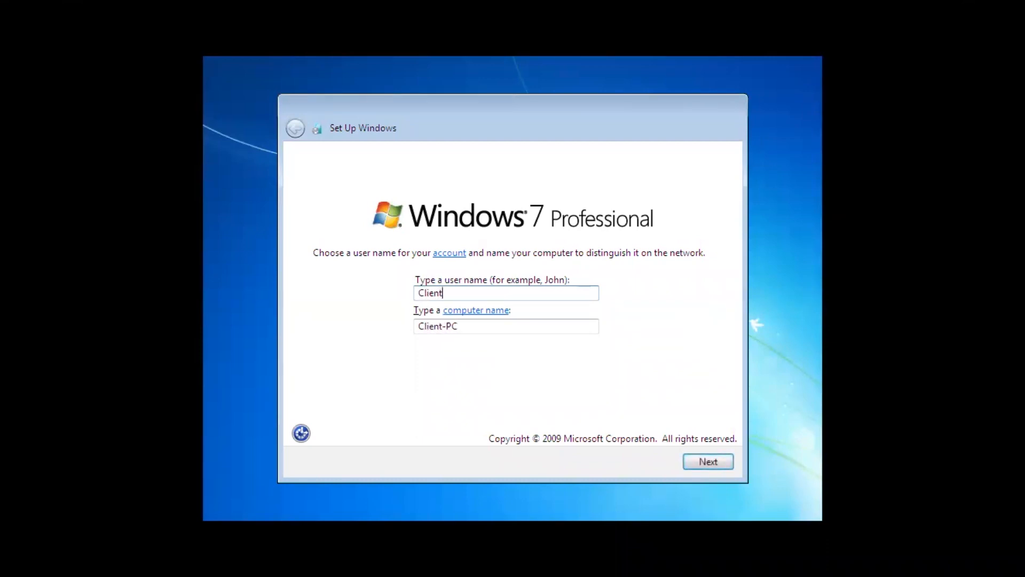
pyautogui.write('7')
pyautogui.click(727, 462)
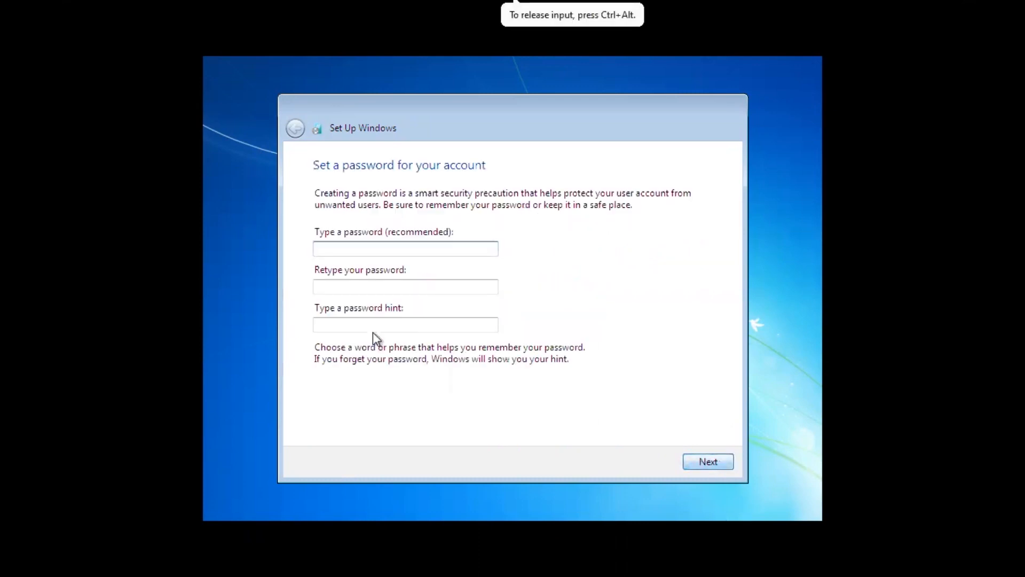
pyautogui.click(375, 322)
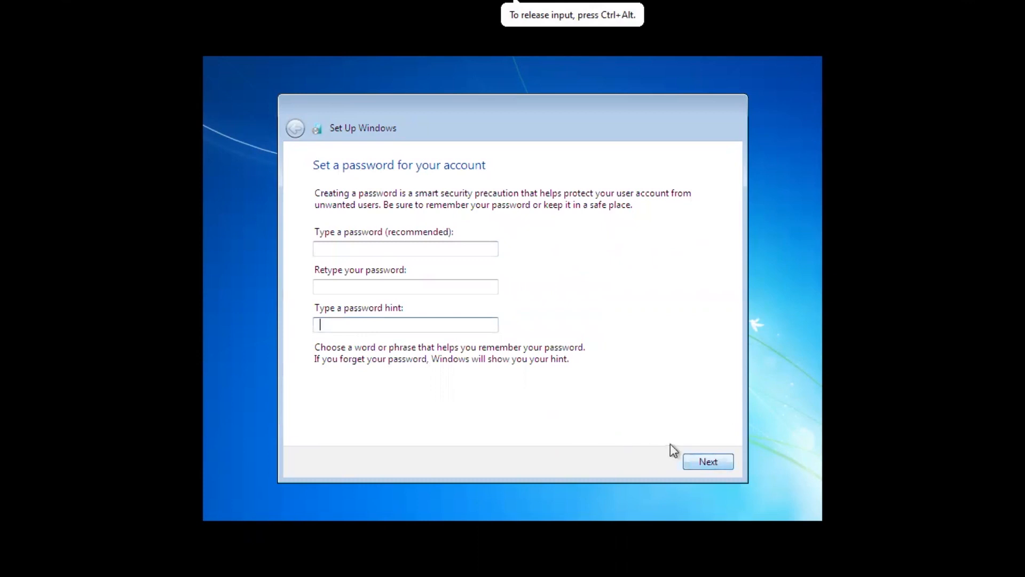
pyautogui.click(702, 468)
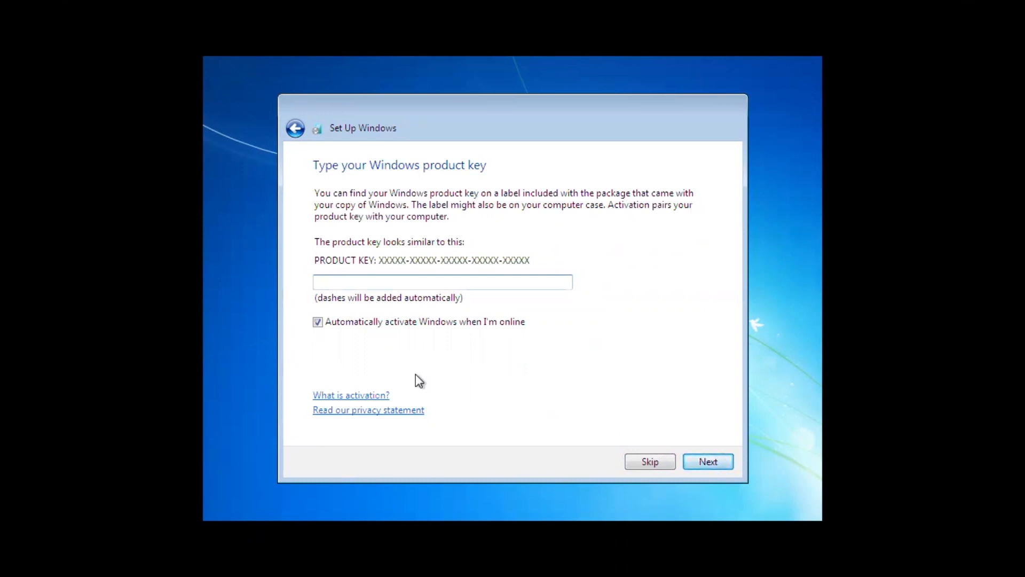
# Step: Skip entering the Windows product key and choose Ask me later for the protection and update settings
pyautogui.click(639, 465)
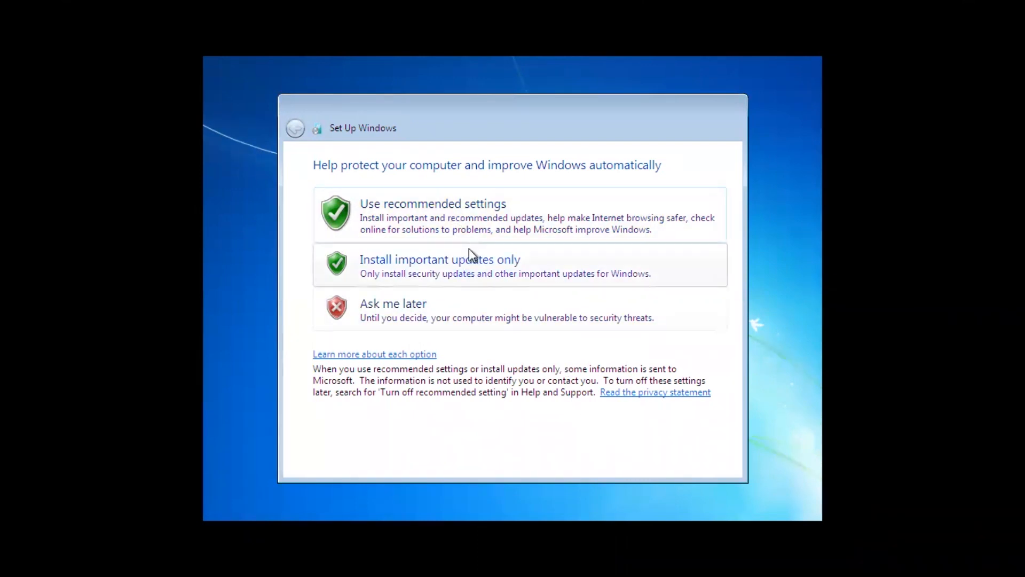
pyautogui.click(456, 319)
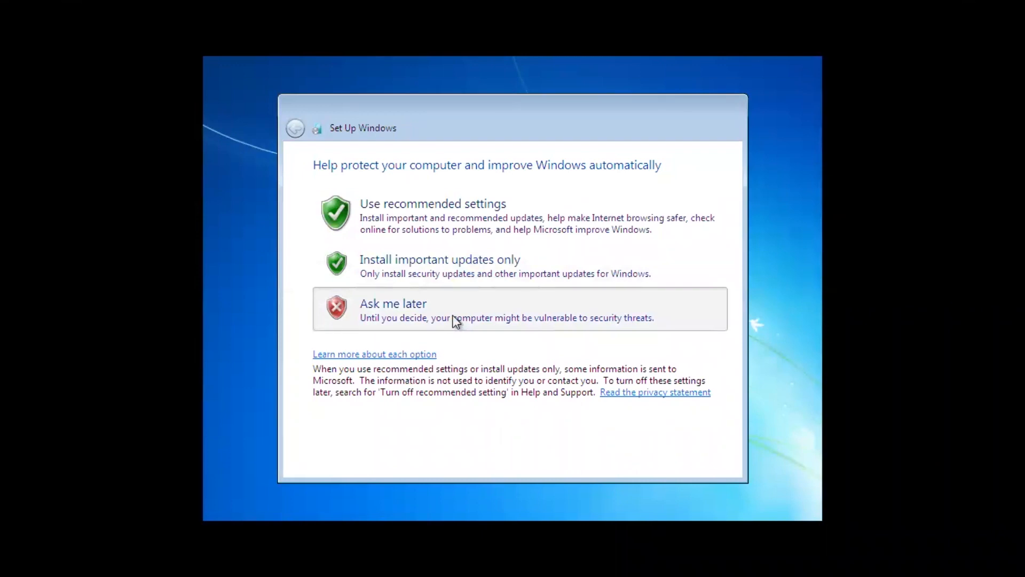
# Step: Set the time zone to (UTC+05:00) Islamabad, Karachi and choose Home network as the computer's location
pyautogui.click(520, 215)
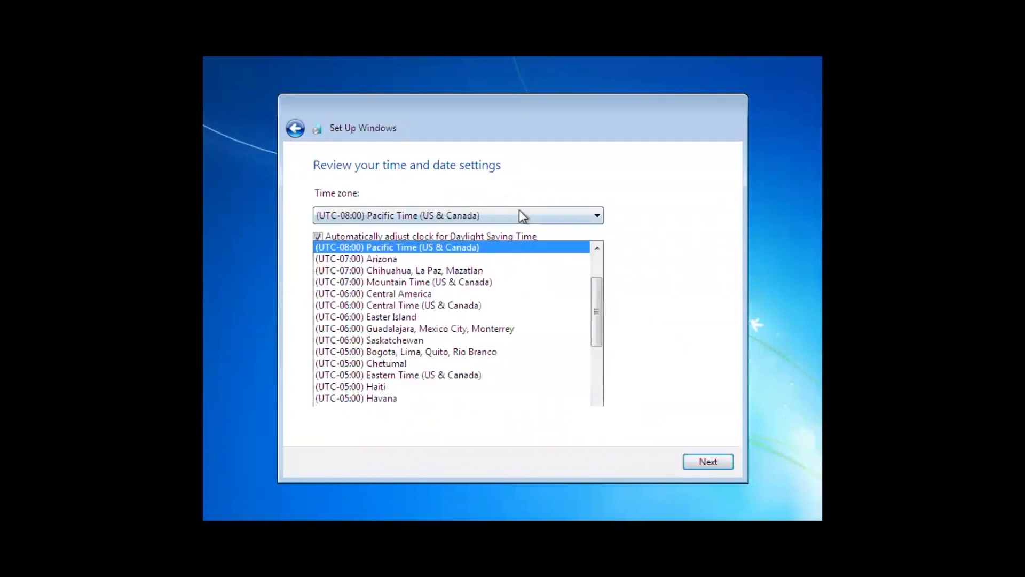
pyautogui.scroll(-3, 519, 267)
pyautogui.moveTo(597, 149); pyautogui.dragTo(598, 252)
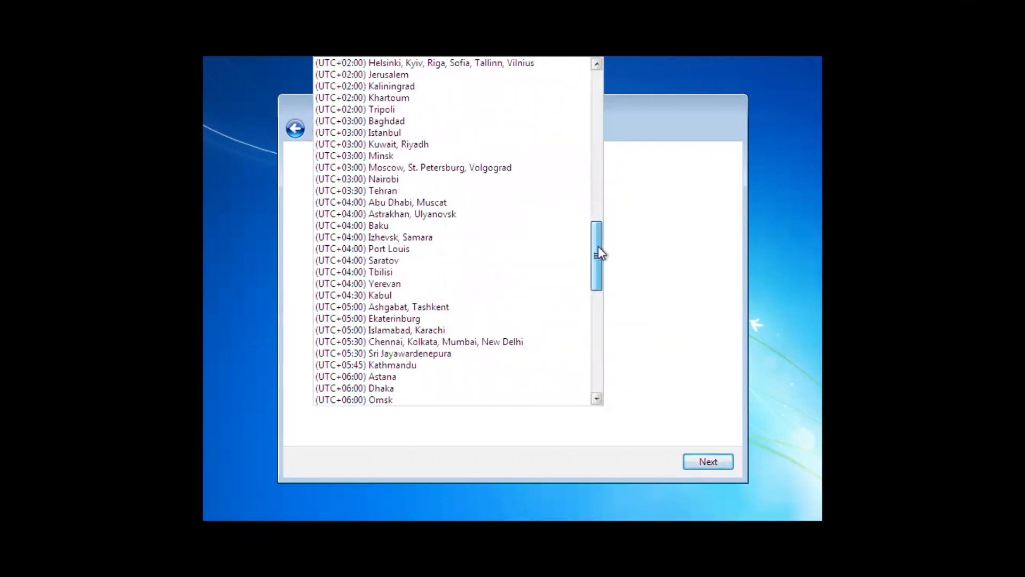
pyautogui.click(475, 330)
pyautogui.click(707, 461)
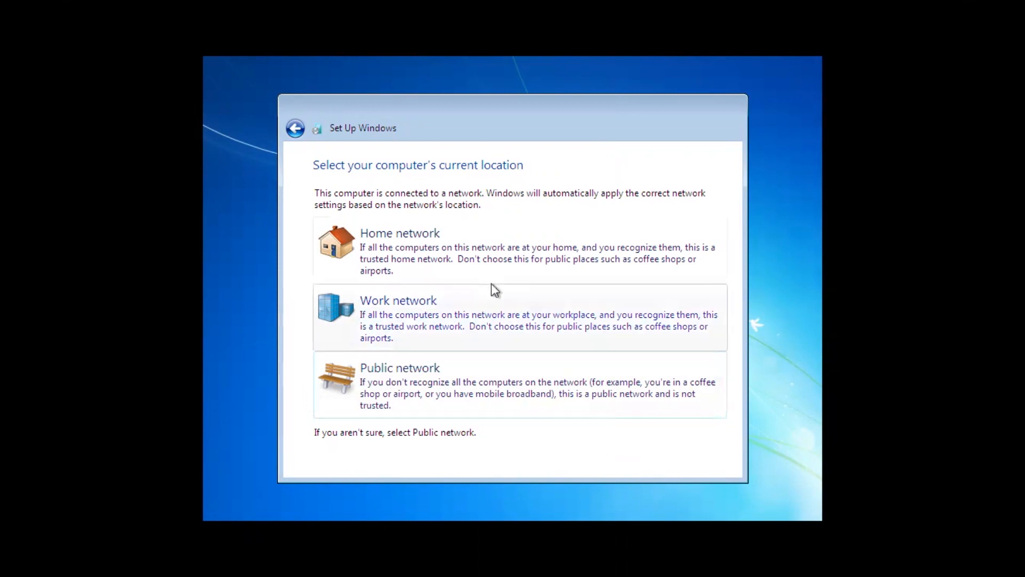
pyautogui.click(406, 260)
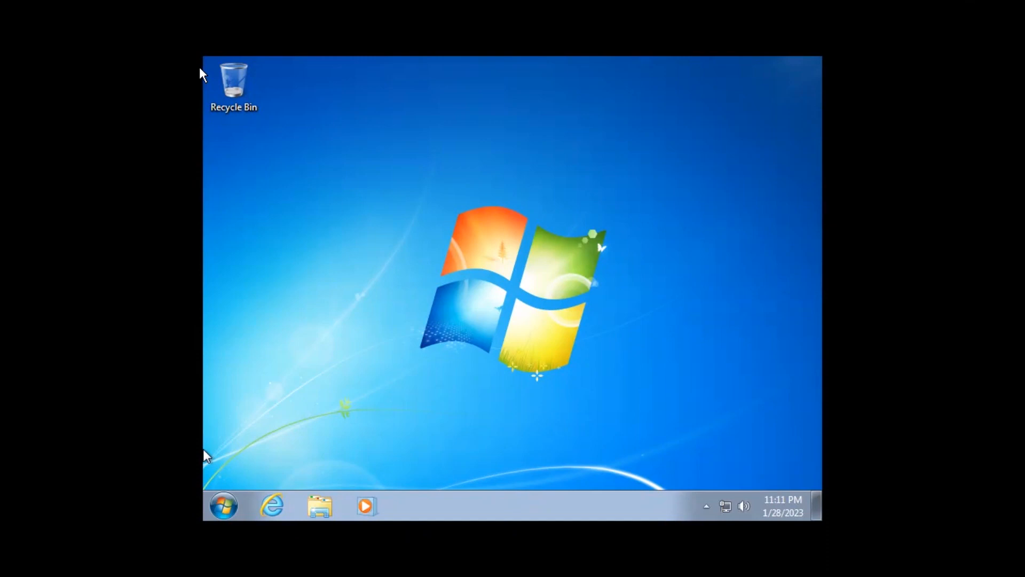
# Step: Release input from the guest desktop and connect the VMware Tools installer CD to the virtual machine
pyautogui.click(320, 139)
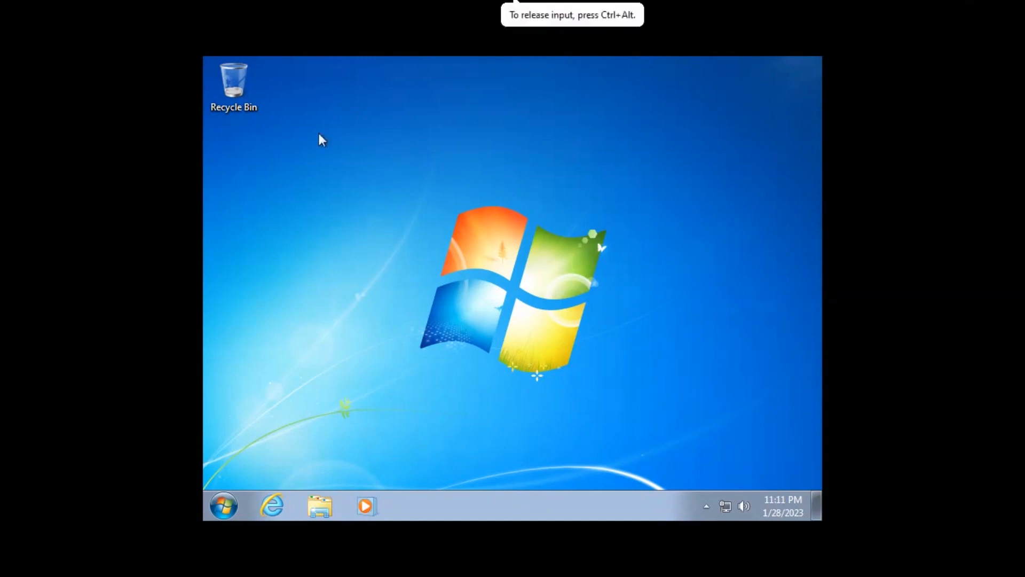
pyautogui.hotkey('ctrl', 'alt')
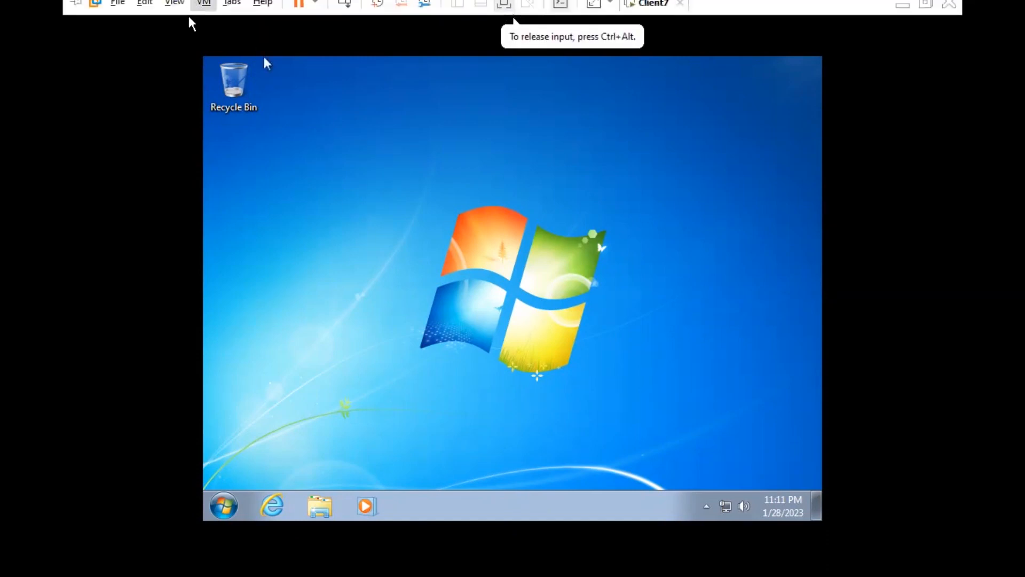
pyautogui.click(204, 4)
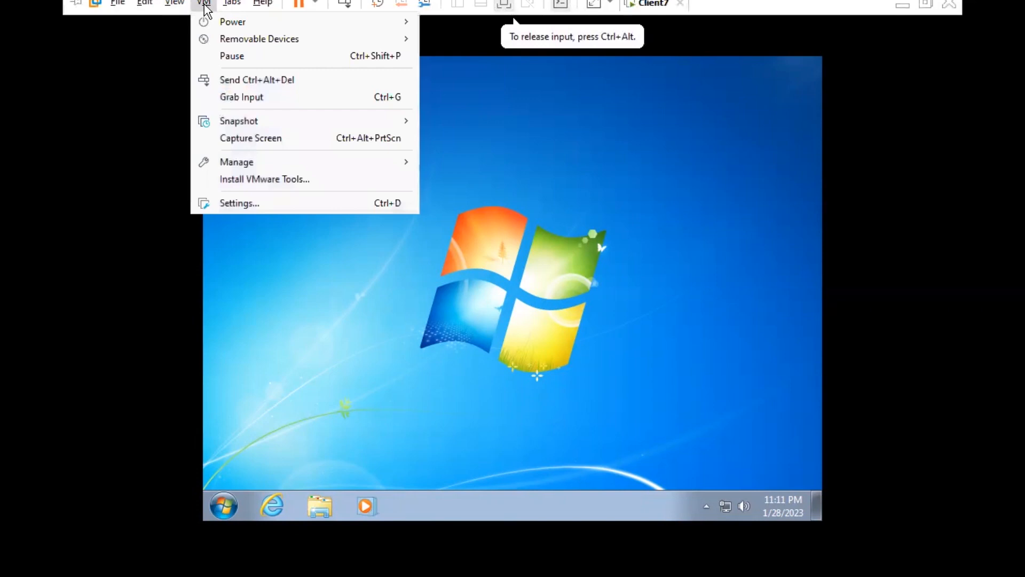
pyautogui.click(236, 179)
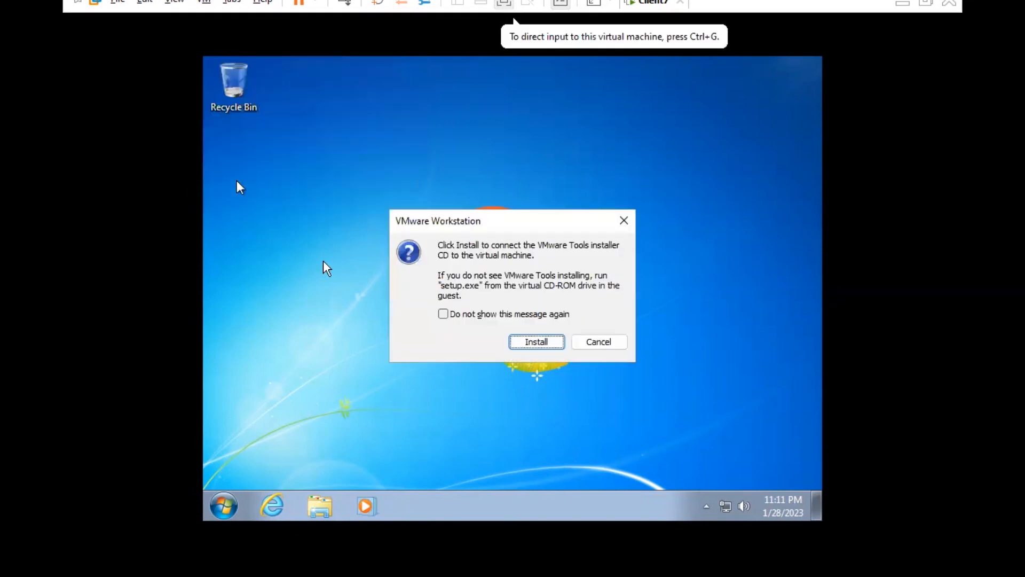
pyautogui.click(517, 345)
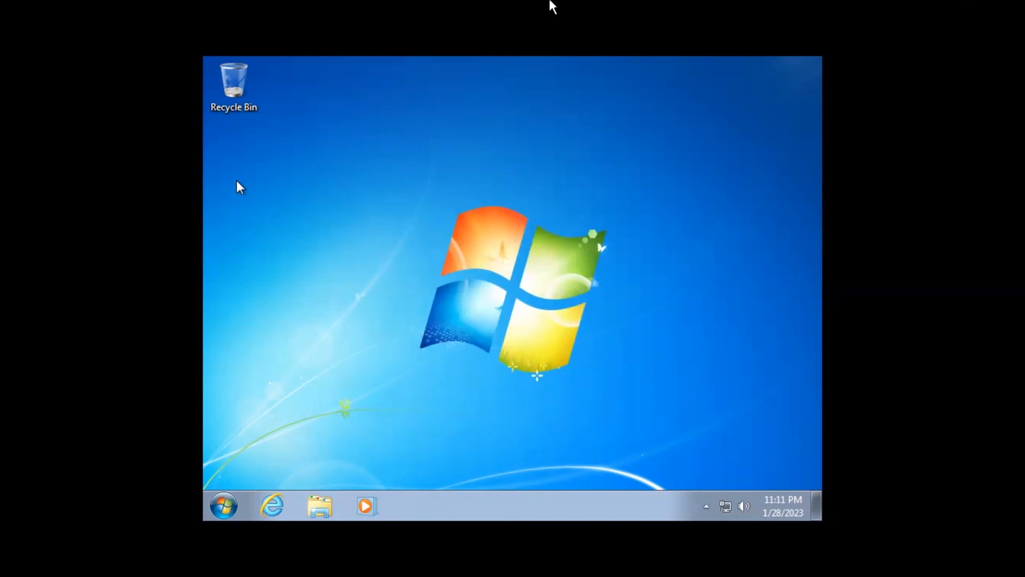
# Step: Run the VMware Tools setup from DVD drive D:, allow it to make changes, and continue to the setup type choice
pyautogui.click(220, 513)
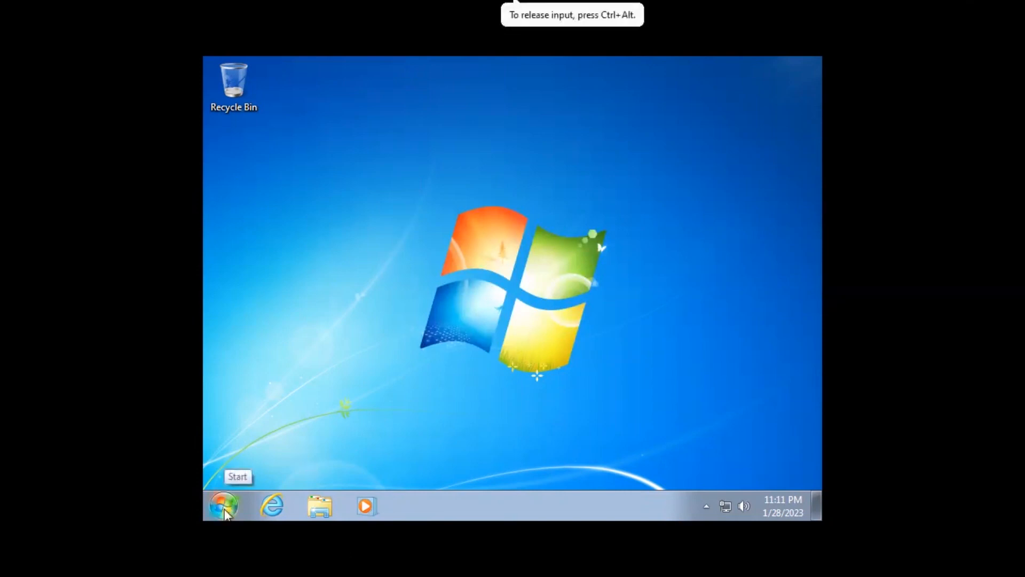
pyautogui.click(223, 510)
pyautogui.click(463, 303)
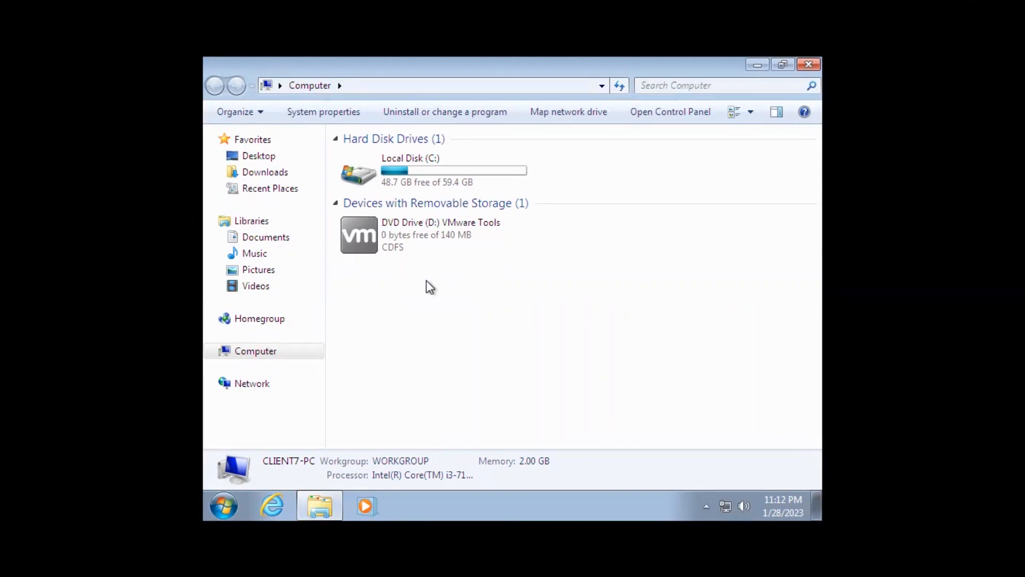
pyautogui.click(412, 240)
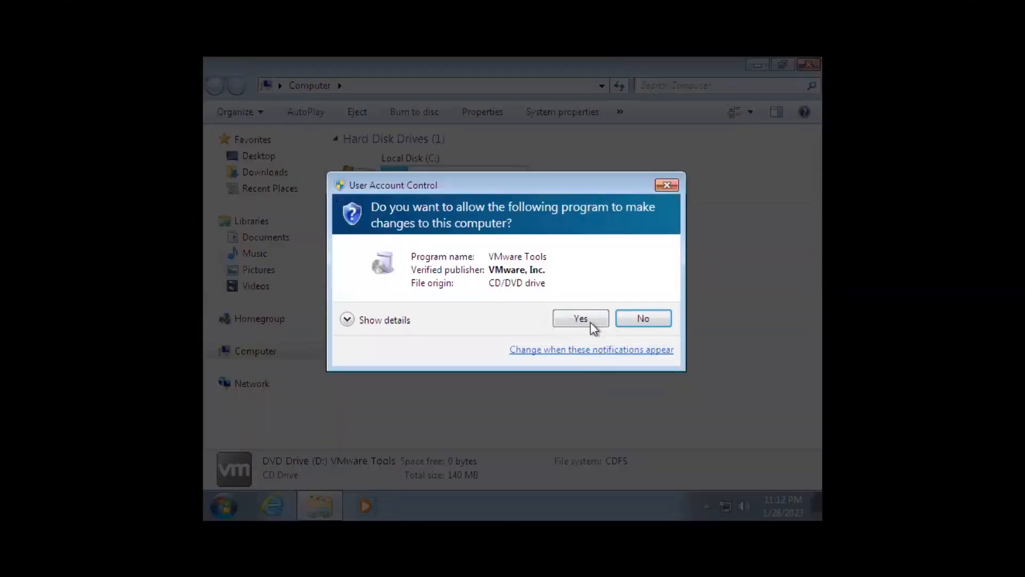
pyautogui.click(580, 318)
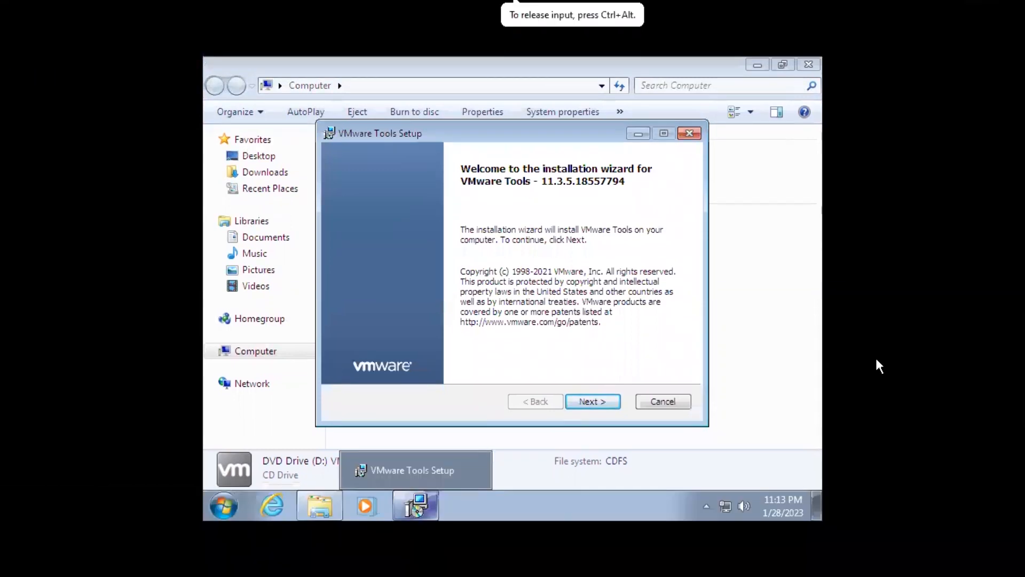
pyautogui.click(592, 405)
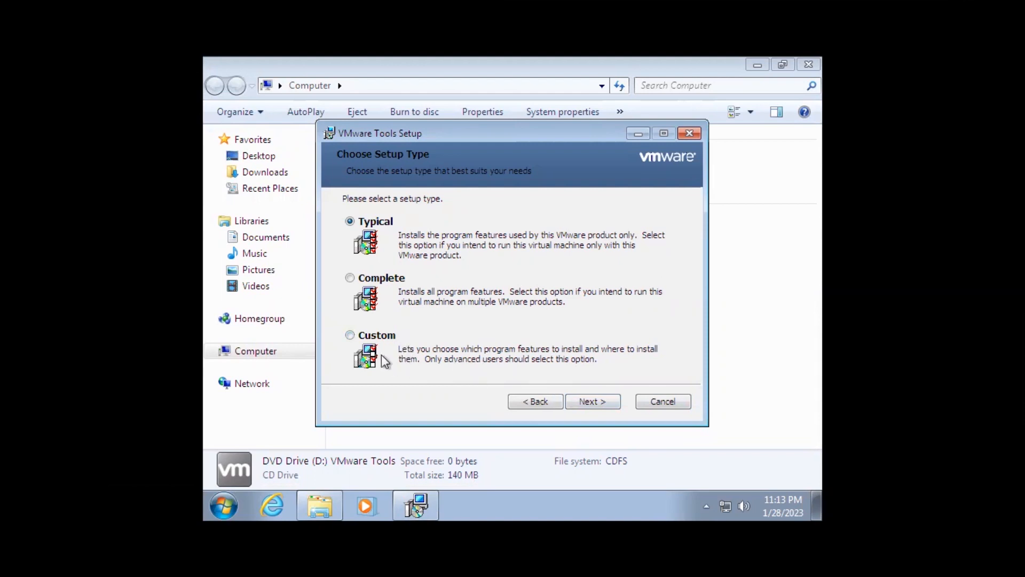
pyautogui.click(377, 338)
pyautogui.click(605, 405)
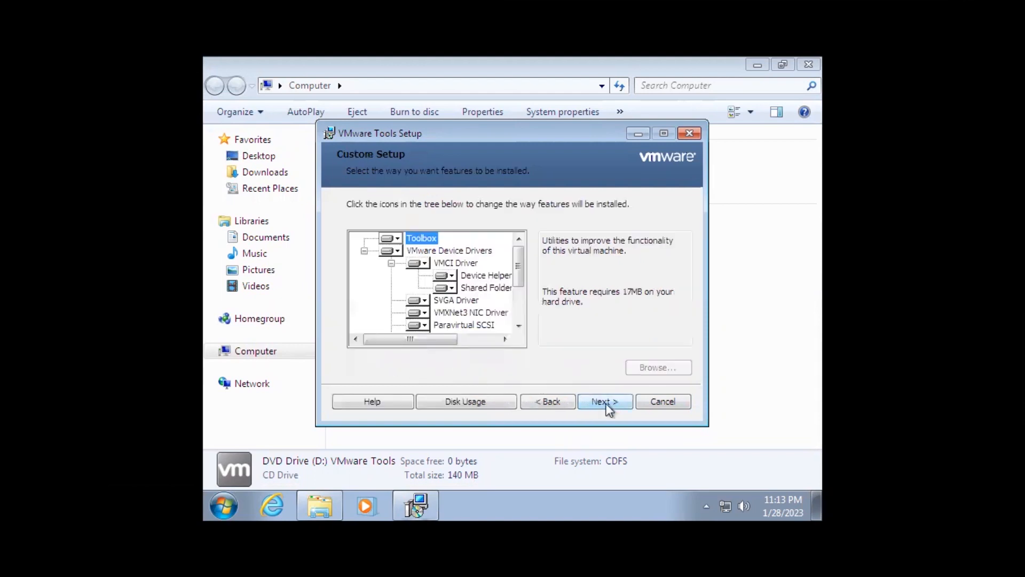
pyautogui.click(548, 403)
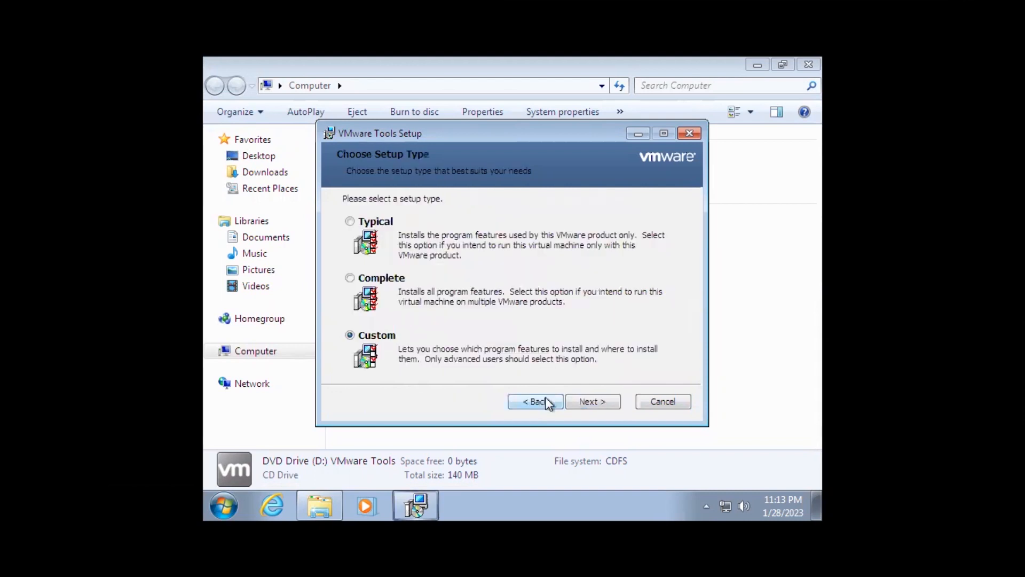
# Step: Choose the Typical setup type and start installing VMware Tools
pyautogui.click(351, 221)
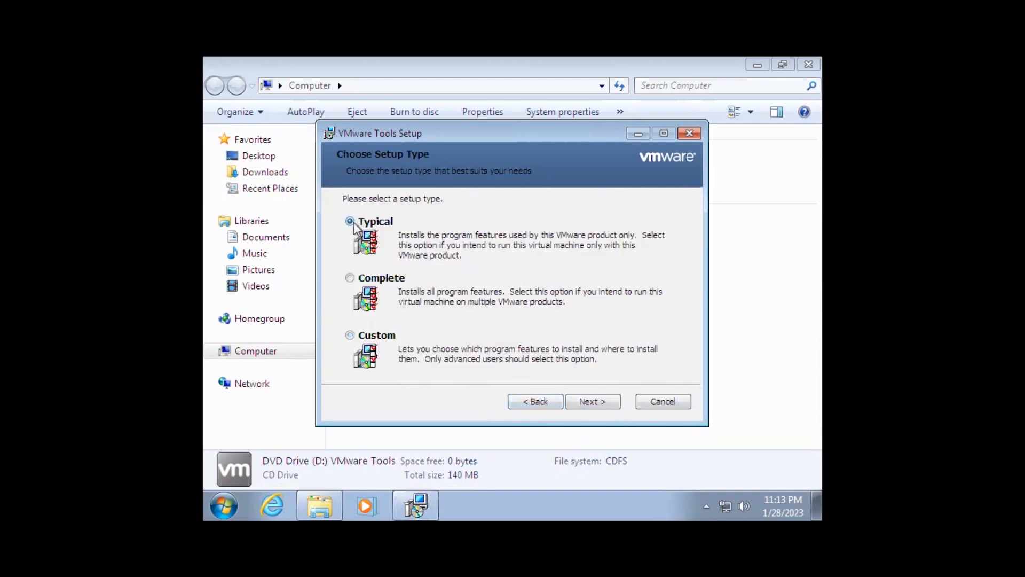
pyautogui.click(597, 405)
pyautogui.click(598, 405)
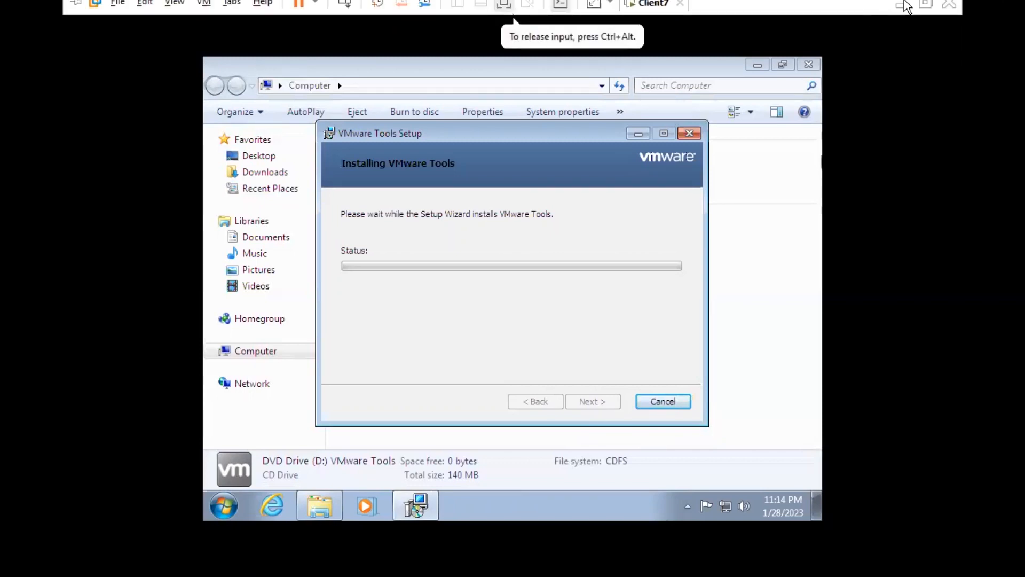
# Step: Take the virtual machine out of full screen and clear the open windows to show the host desktop
pyautogui.click(925, 4)
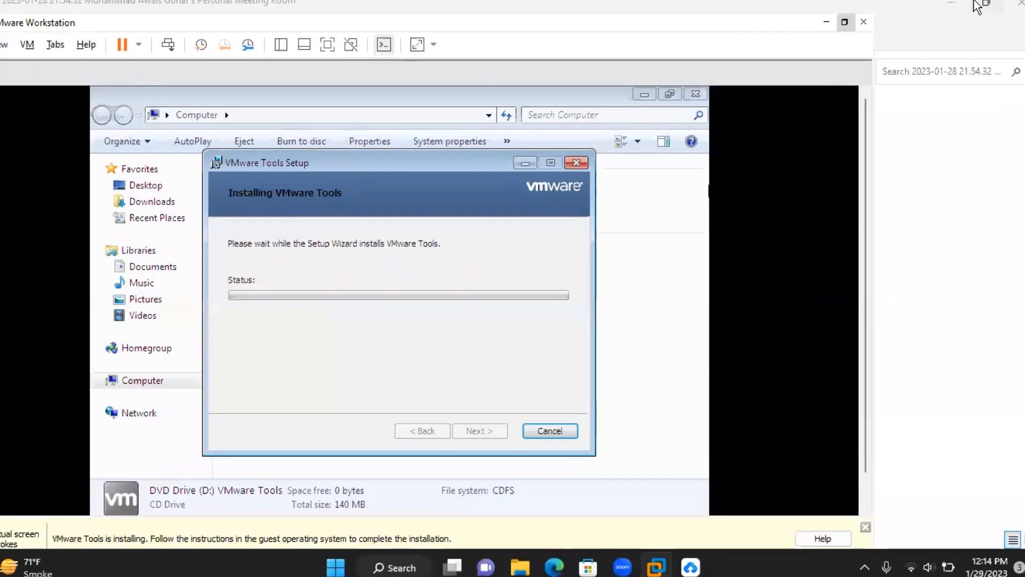
pyautogui.click(982, 6)
pyautogui.click(860, 161)
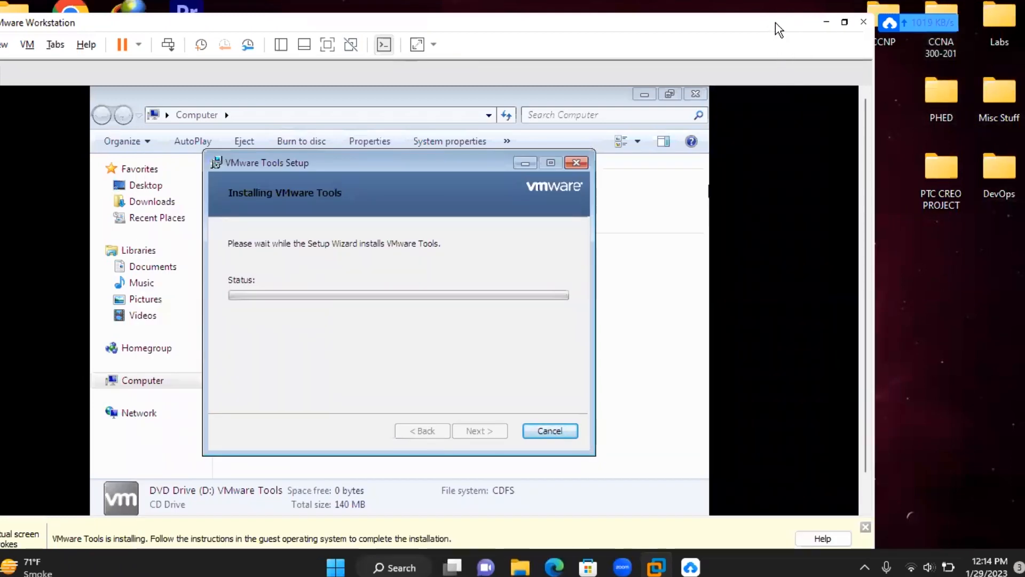
pyautogui.moveTo(775, 22); pyautogui.dragTo(240, 92)
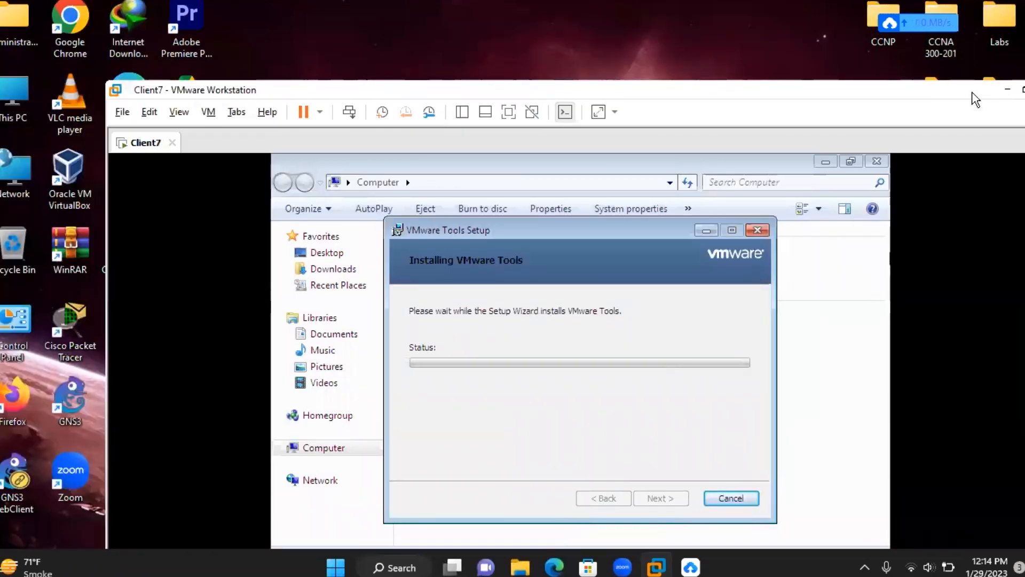
pyautogui.click(1008, 89)
pyautogui.rightClick(288, 267)
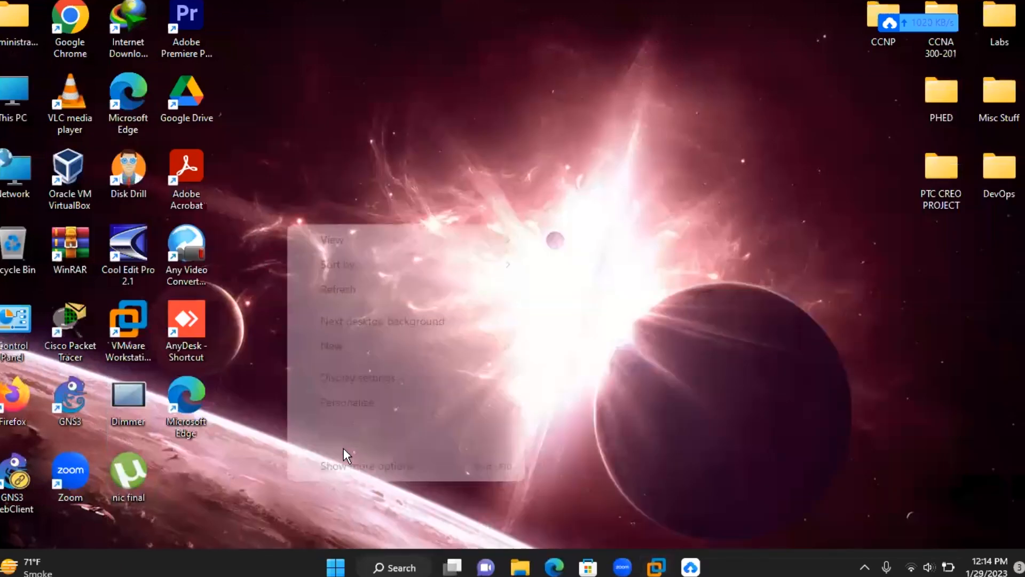
# Step: Create a new text document on the host desktop named "Move to vm desktop"
pyautogui.moveTo(421, 346)
pyautogui.click(676, 292)
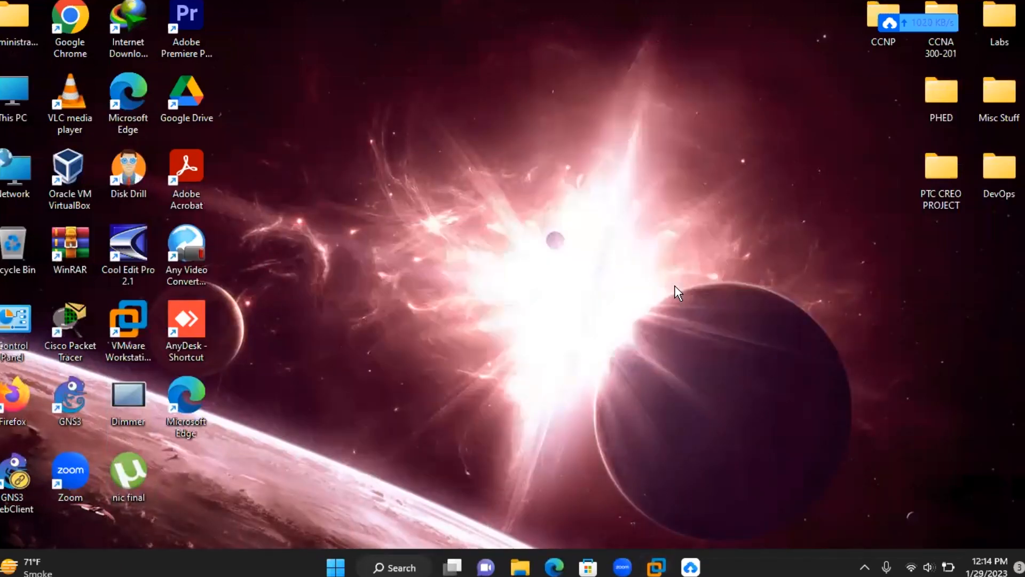
pyautogui.write('Move to ')
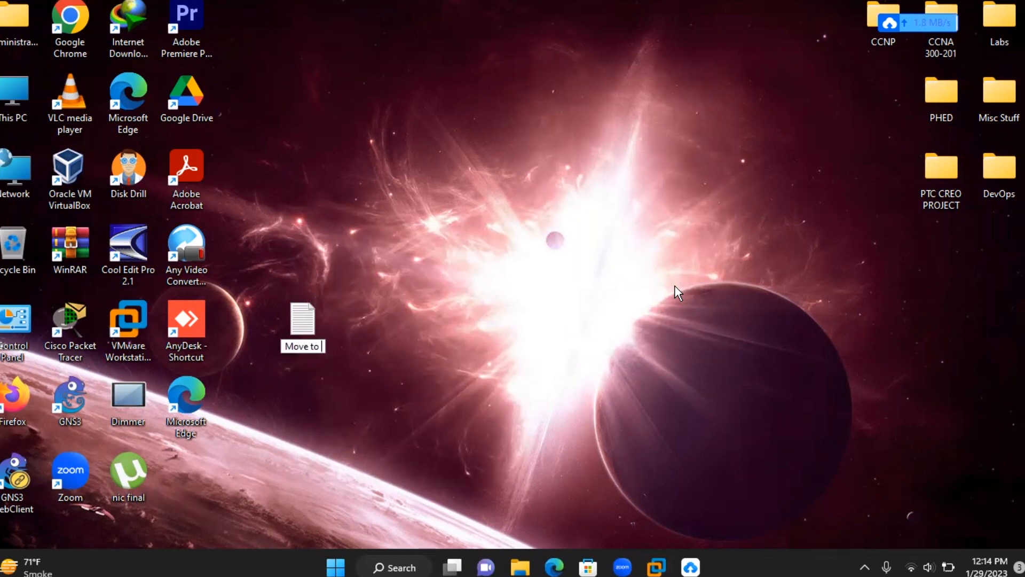
pyautogui.write('vm desktop')
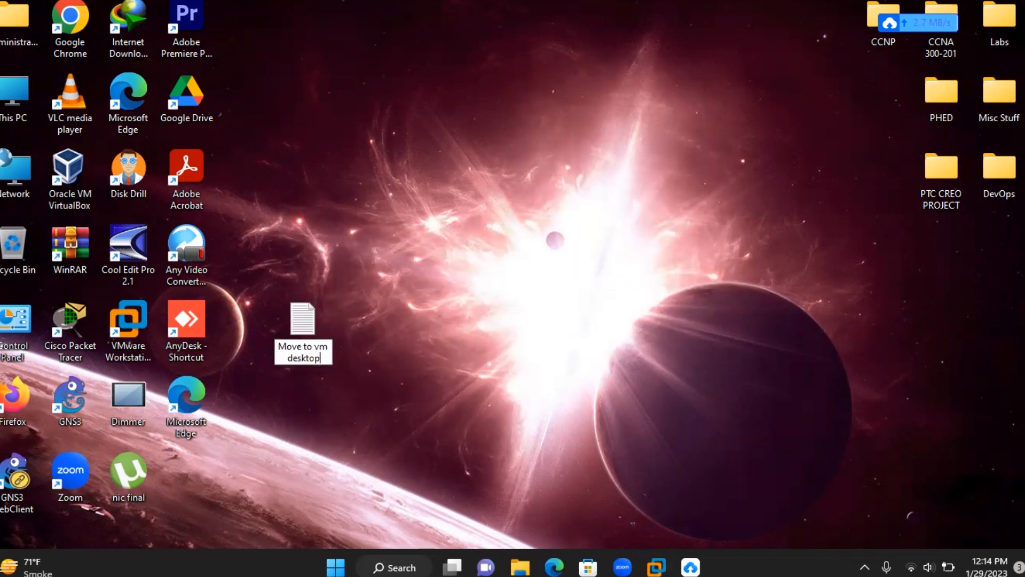
pyautogui.press('Return')
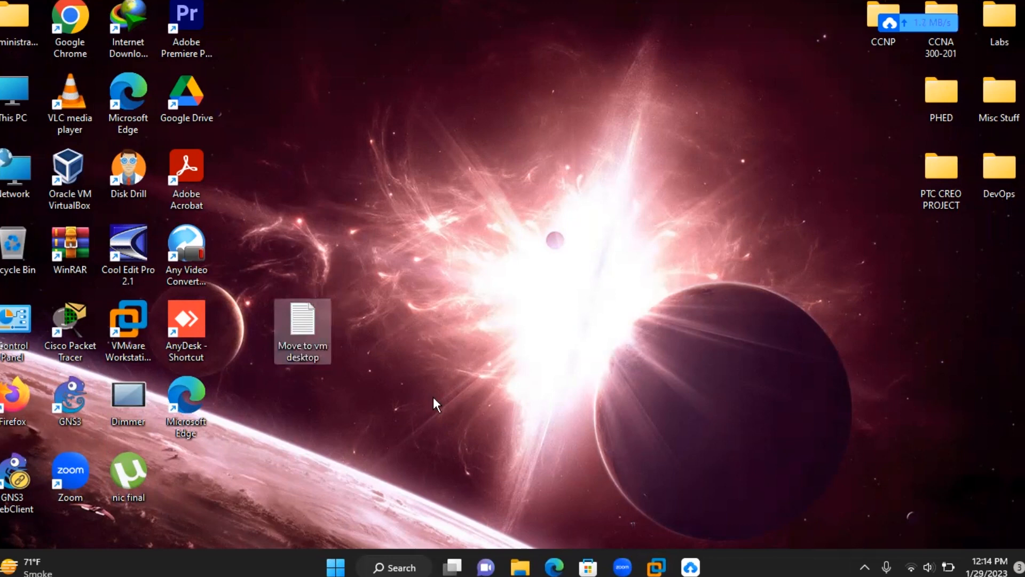
# Step: Return to the Client7 virtual machine in full screen, finish the VMware Tools setup wizard and accept the system restart
pyautogui.click(655, 567)
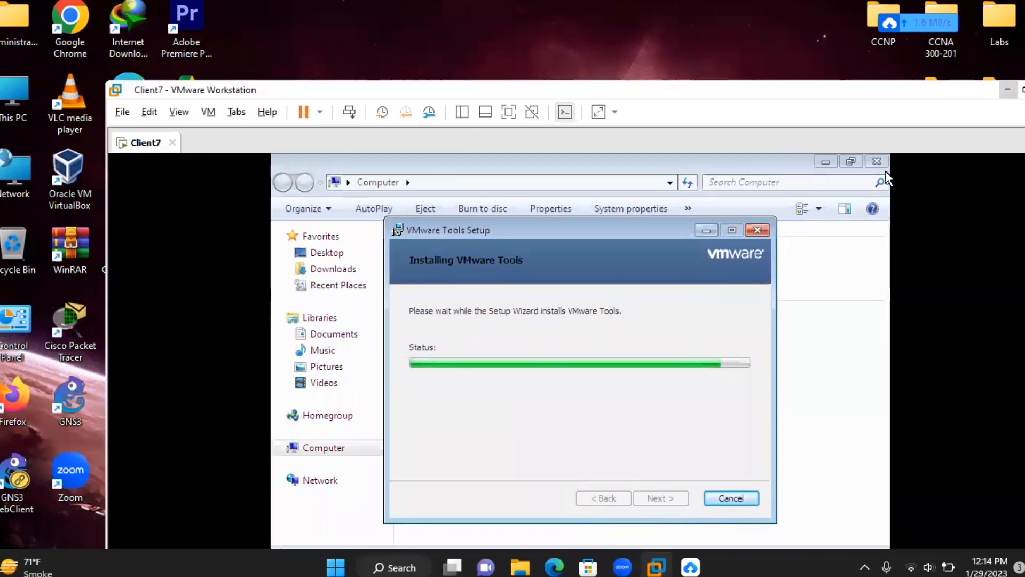
pyautogui.click(508, 111)
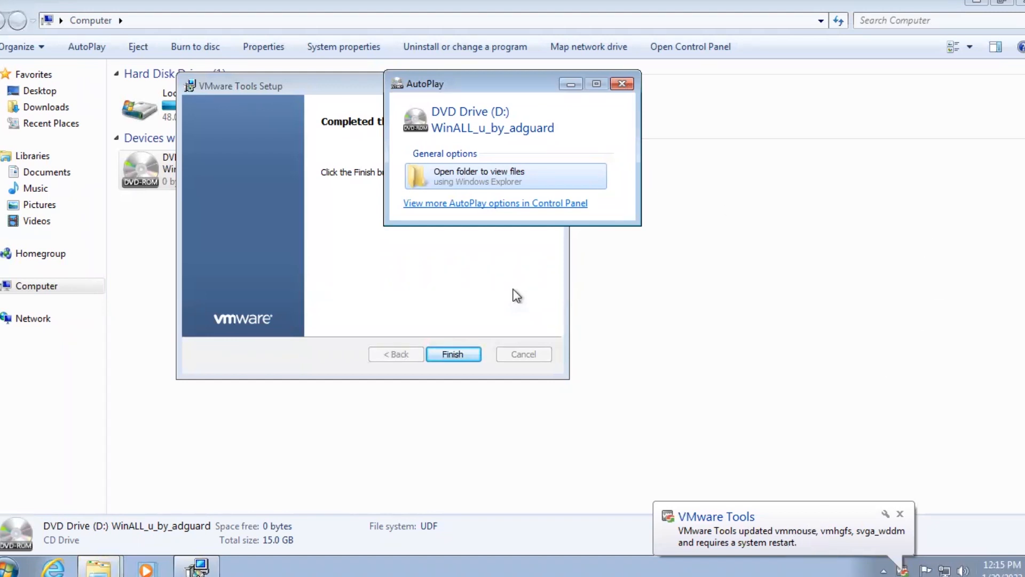
pyautogui.click(625, 81)
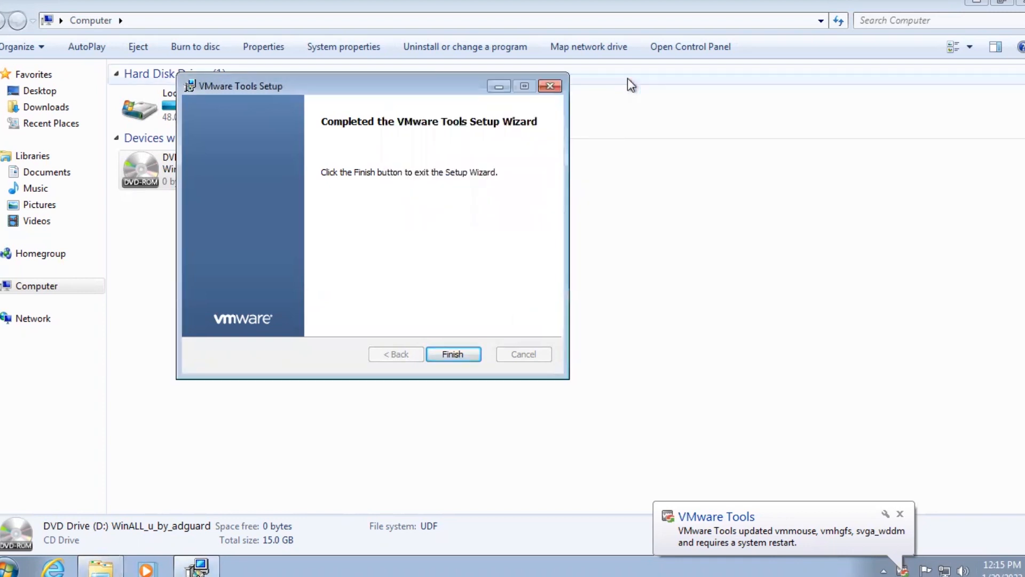
pyautogui.click(452, 354)
pyautogui.click(460, 317)
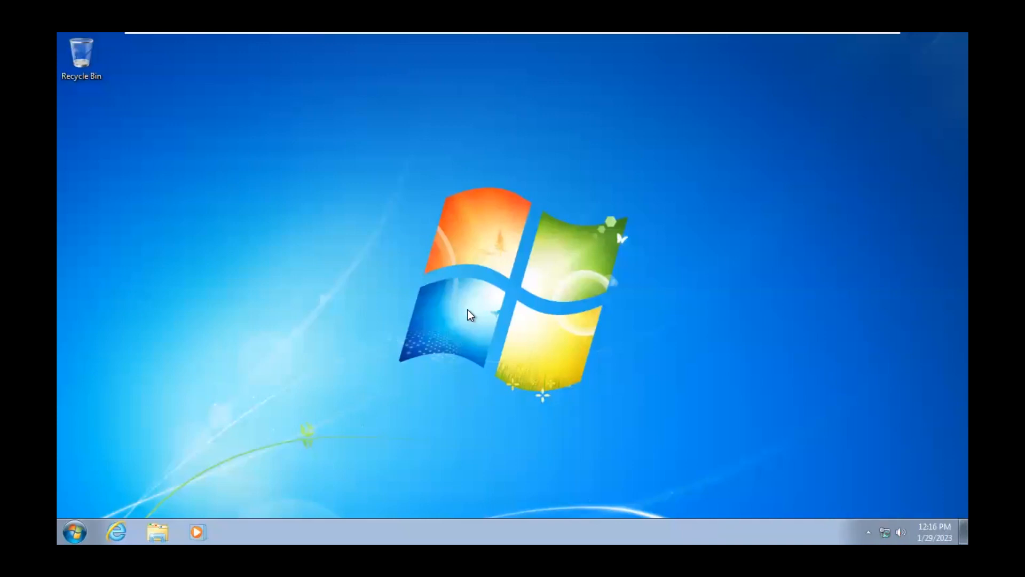
# Step: Leave full screen and copy the "Move to vm desktop" file from the host to the guest desktop twice, replacing the first copy
pyautogui.moveTo(643, 39)
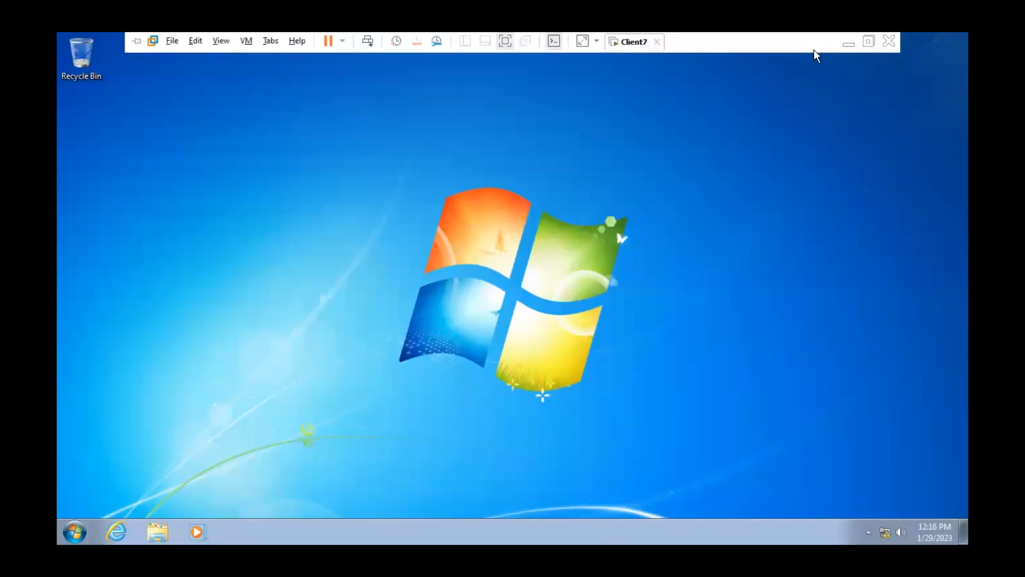
pyautogui.click(869, 43)
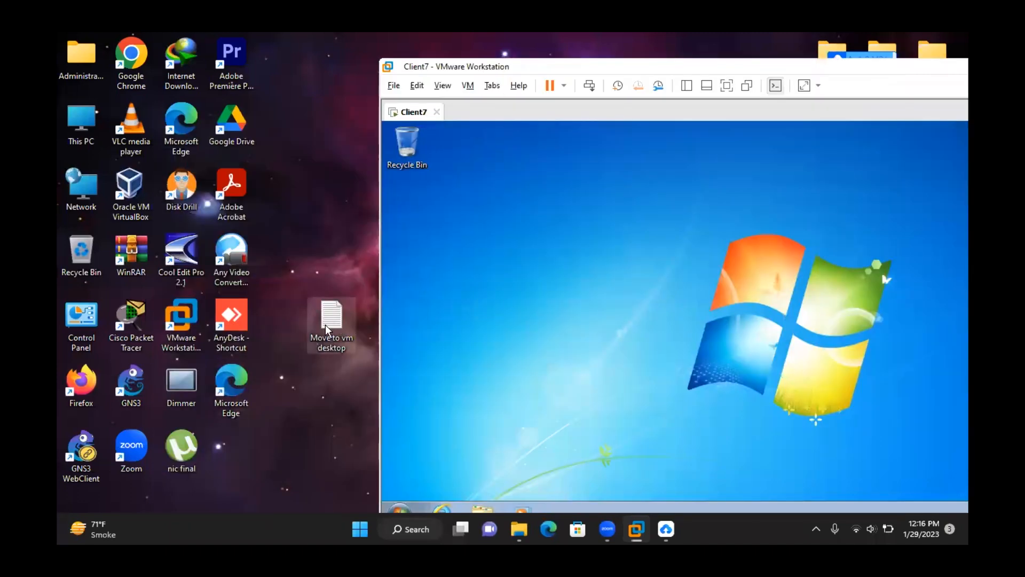
pyautogui.moveTo(327, 330); pyautogui.dragTo(586, 332)
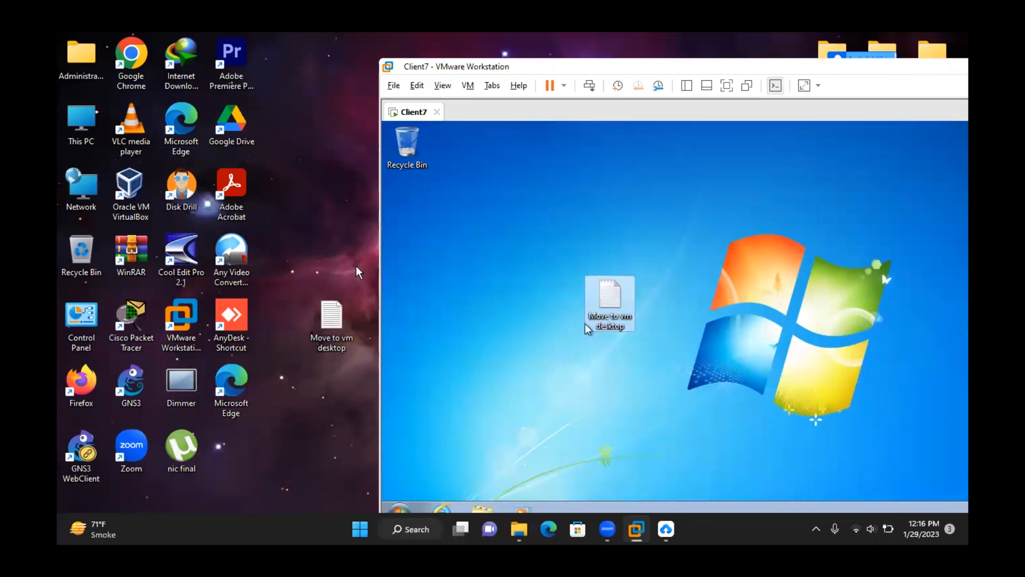
pyautogui.moveTo(337, 320); pyautogui.dragTo(523, 234)
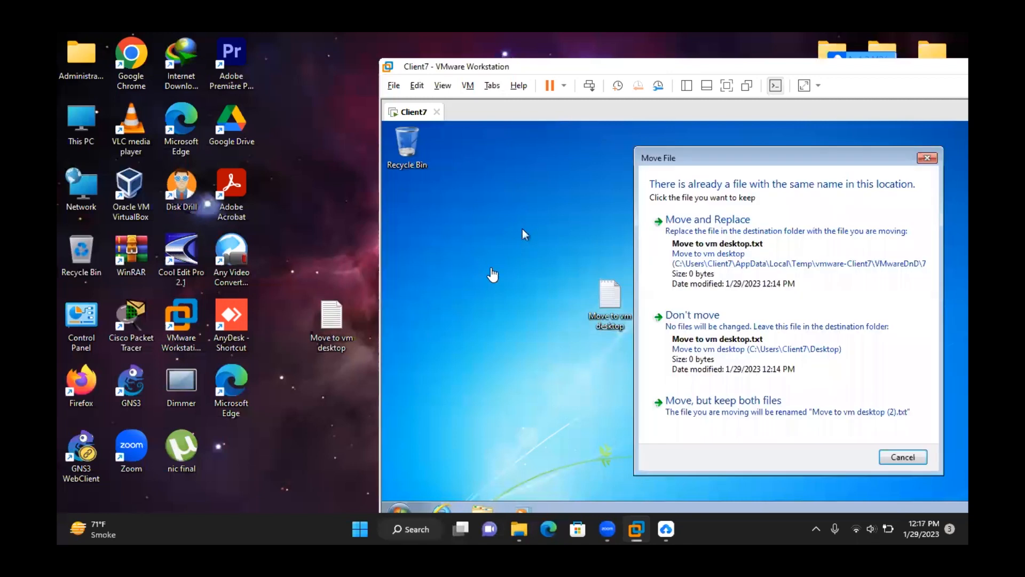
pyautogui.click(690, 274)
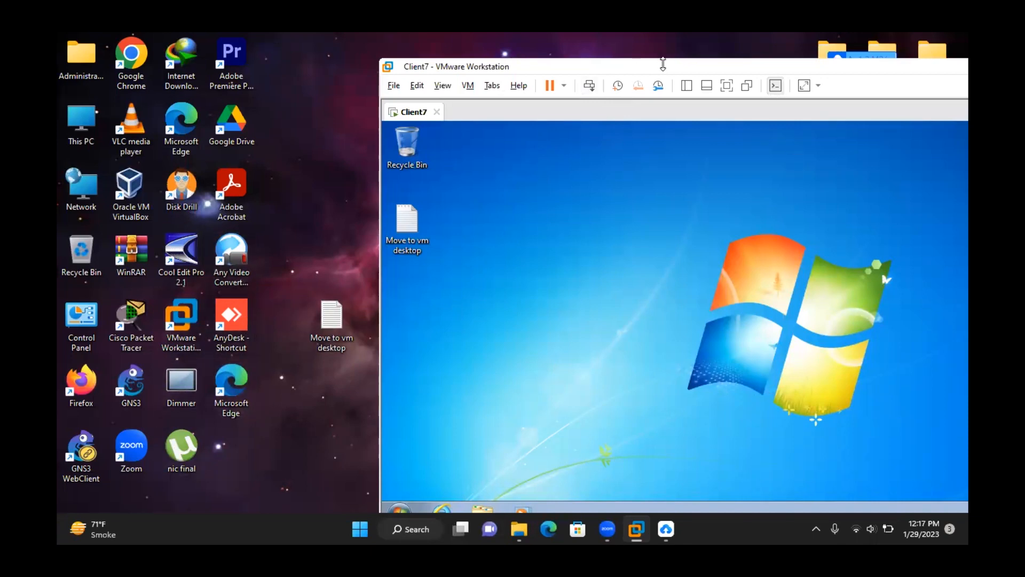
# Step: Maximize the virtual machine window, switch it to full screen and open Computer in the guest
pyautogui.doubleClick(662, 65)
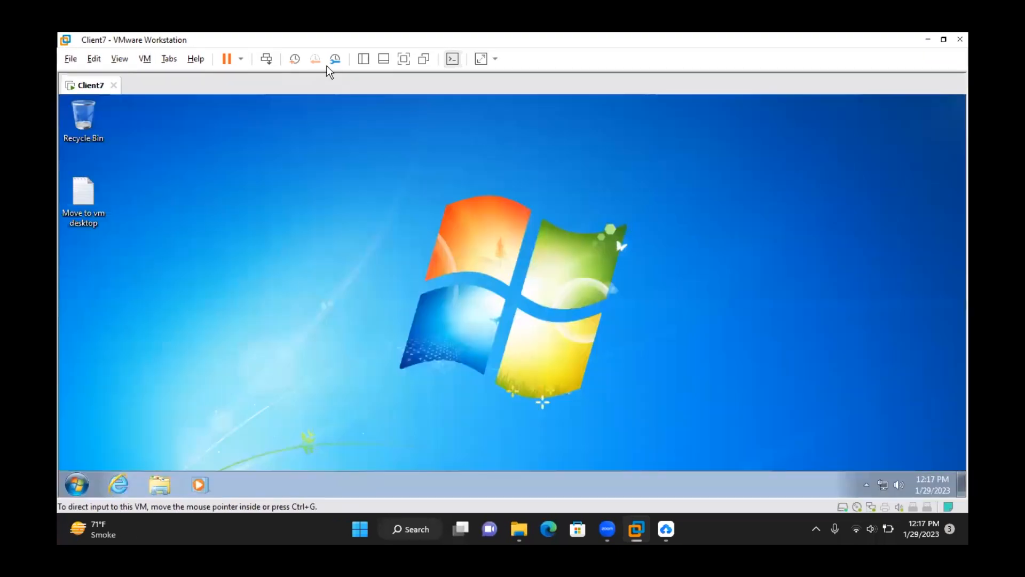
pyautogui.click(404, 59)
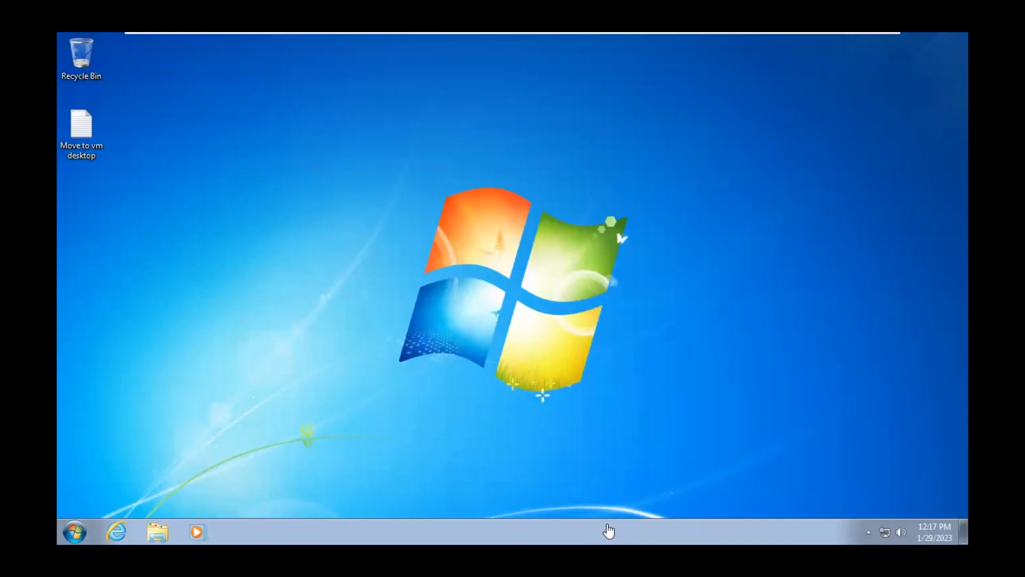
pyautogui.moveTo(685, 44)
pyautogui.press('super')
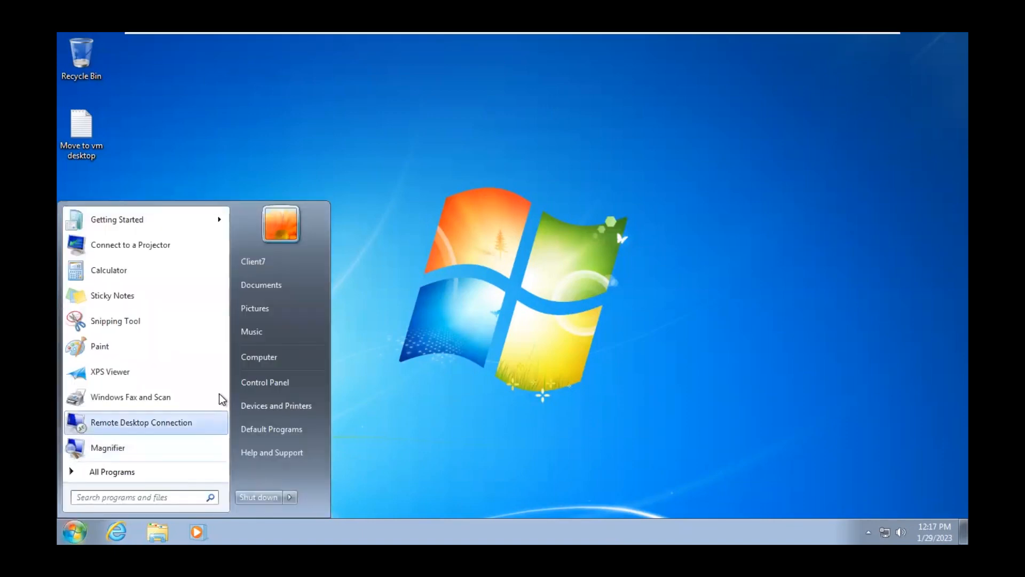
pyautogui.click(270, 358)
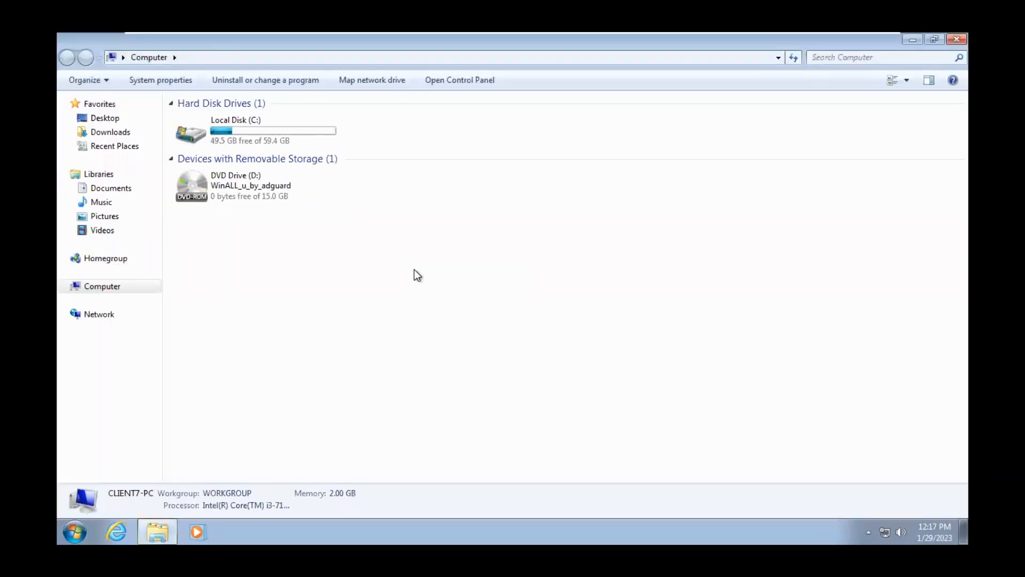